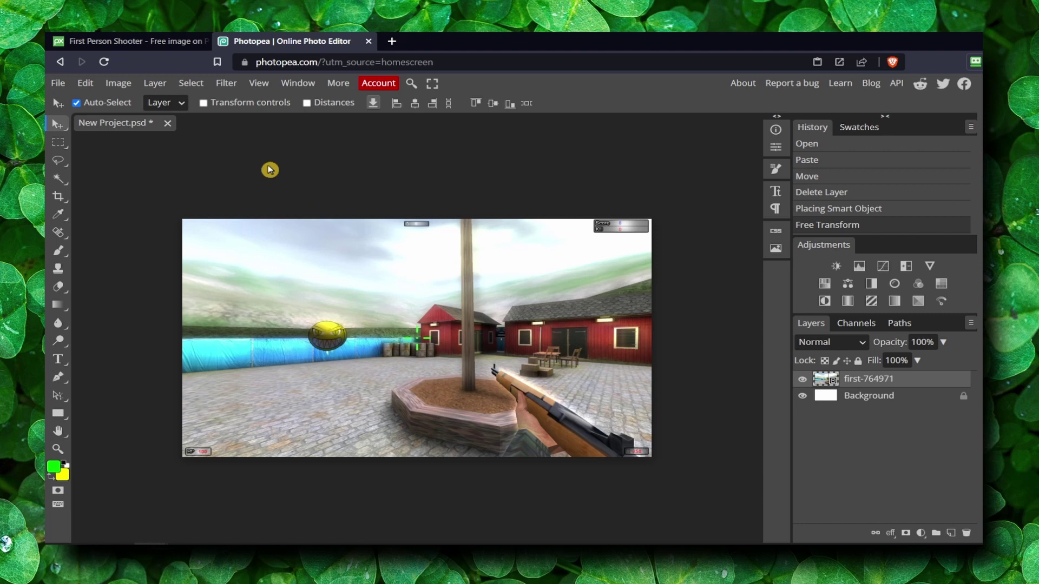
# Step: Create a new blank white document sized 1280 × 720 pixels
pyautogui.click(57, 82)
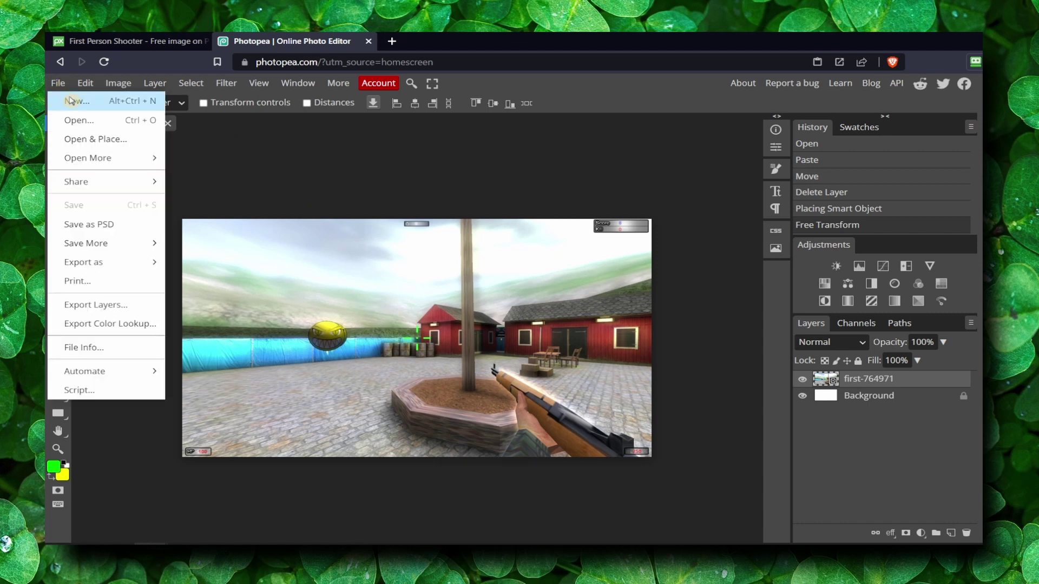
pyautogui.click(73, 100)
pyautogui.moveTo(166, 159); pyautogui.dragTo(74, 161)
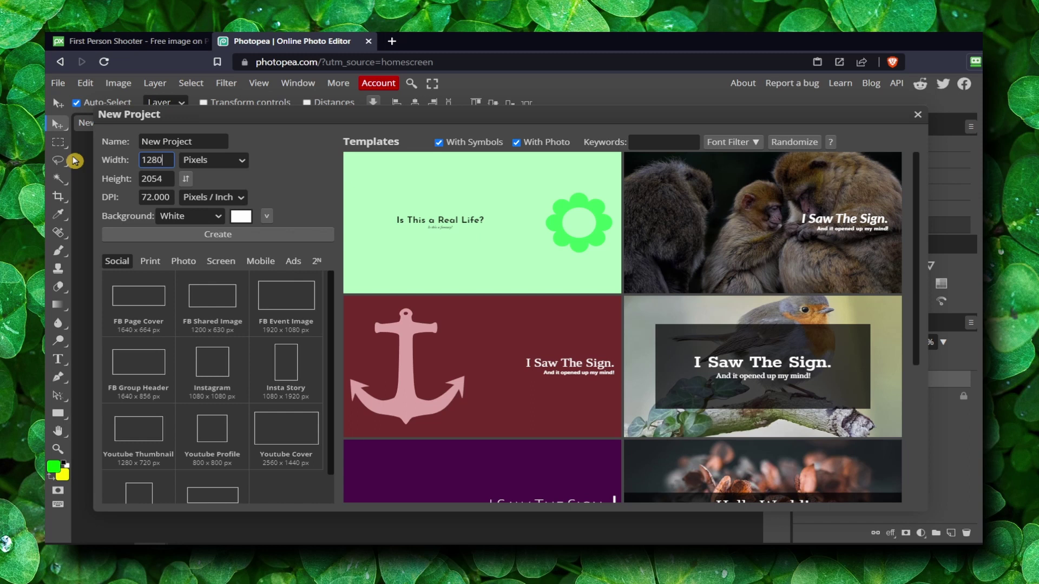
pyautogui.doubleClick(156, 178)
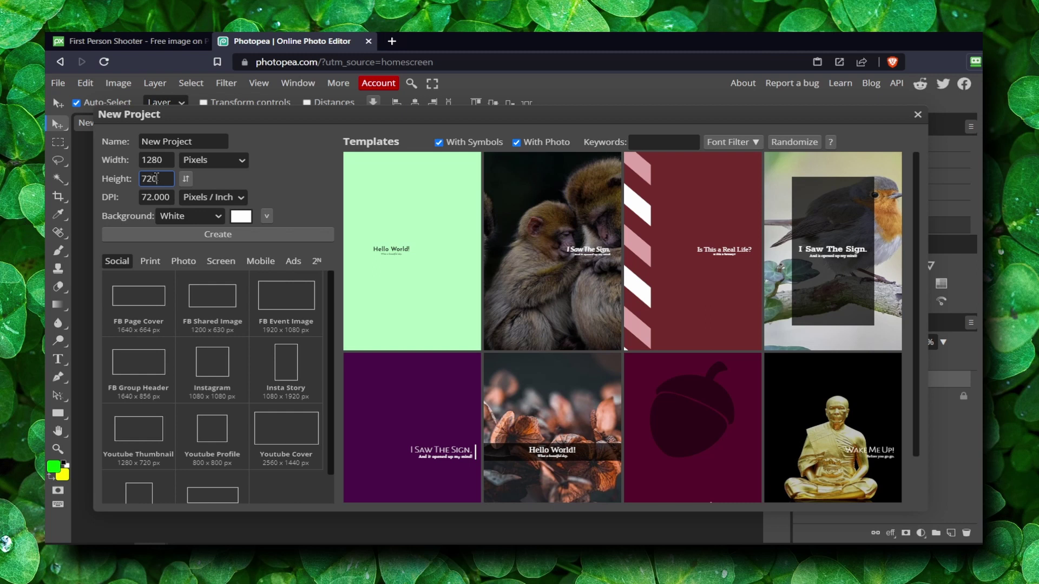
pyautogui.doubleClick(157, 160)
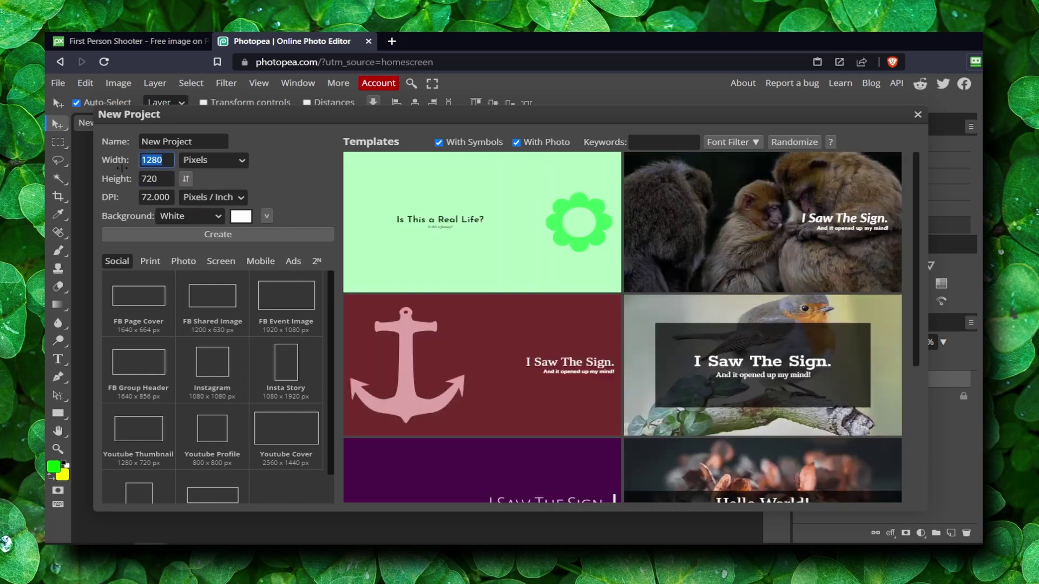
pyautogui.moveTo(122, 167)
pyautogui.mouseDown()
pyautogui.moveTo(135, 176)
pyautogui.moveTo(128, 171)
pyautogui.mouseUp()
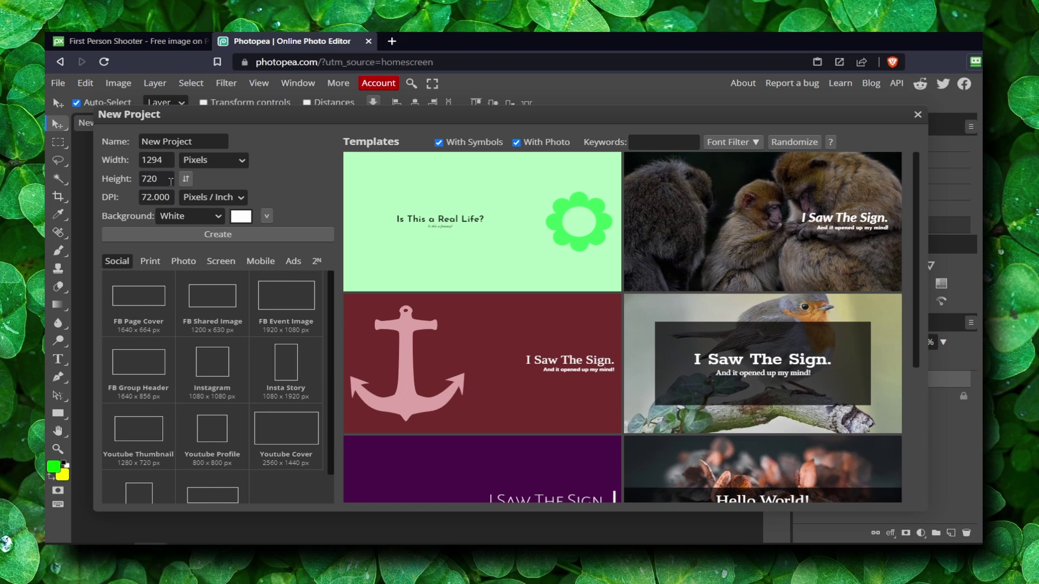
pyautogui.doubleClick(149, 163)
pyautogui.write('1280')
pyautogui.click(256, 183)
pyautogui.click(252, 240)
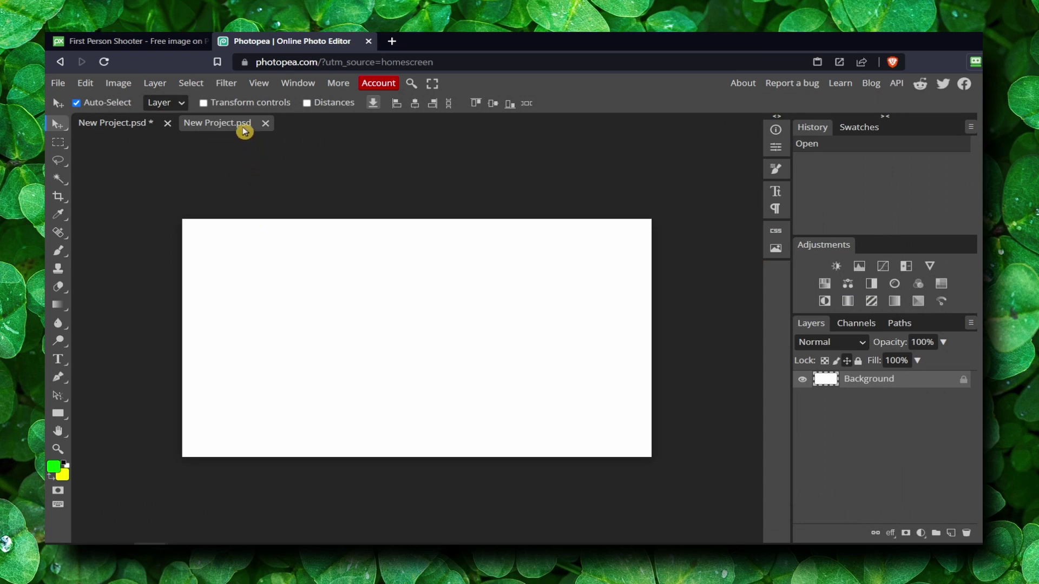
# Step: Close the blank New Project document and nudge the FPS layer slightly right
pyautogui.click(159, 128)
pyautogui.click(211, 125)
pyautogui.click(265, 123)
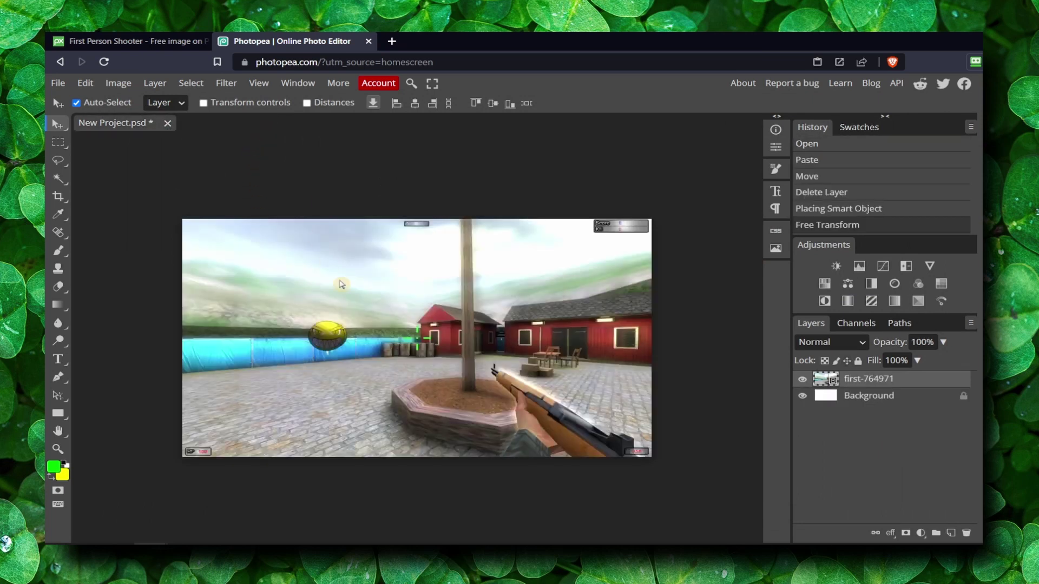
pyautogui.moveTo(339, 282)
pyautogui.mouseDown()
pyautogui.moveTo(368, 282)
pyautogui.moveTo(267, 286)
pyautogui.moveTo(346, 281)
pyautogui.moveTo(337, 283)
pyautogui.mouseUp()
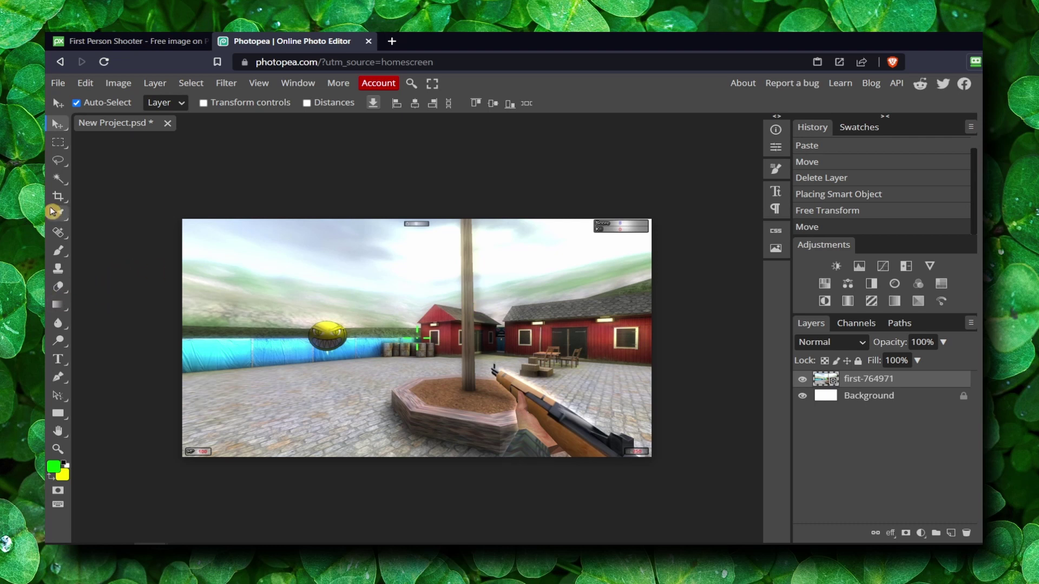
# Step: Trace a lasso selection around the rifle and the hand holding it
pyautogui.click(61, 161)
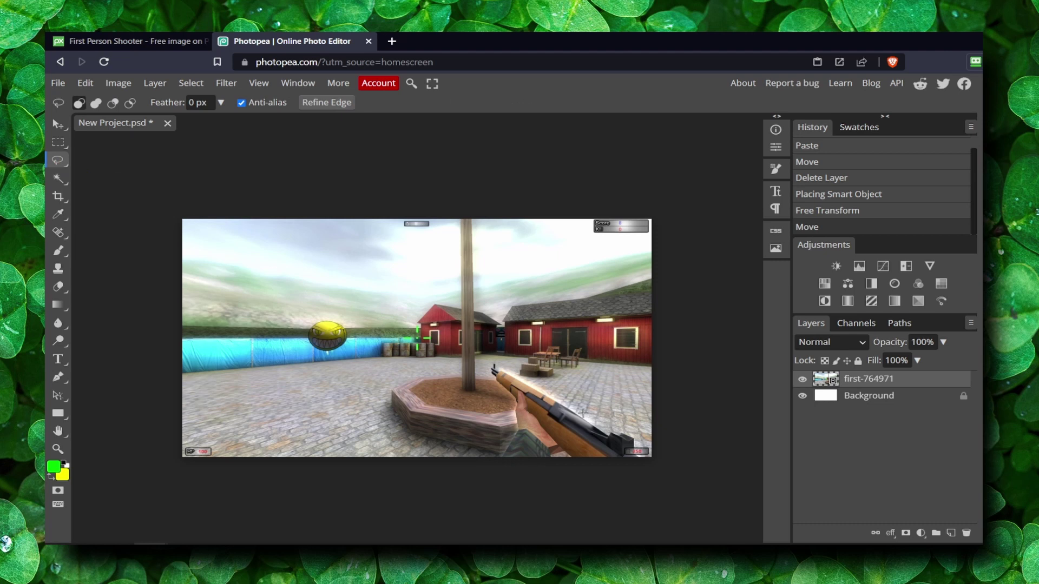
pyautogui.scroll(3, 633, 428)
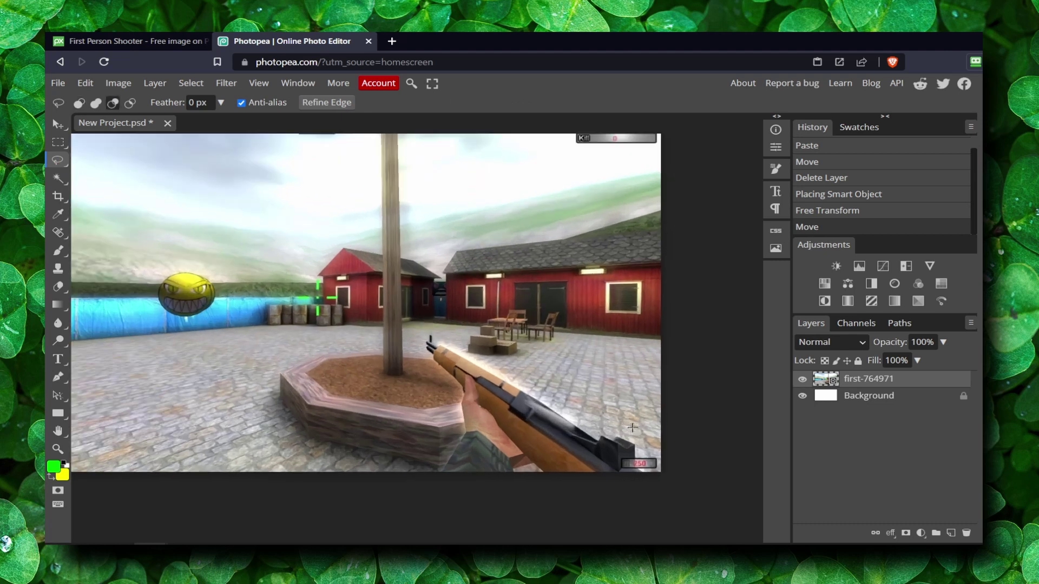
pyautogui.scroll(2, 633, 428)
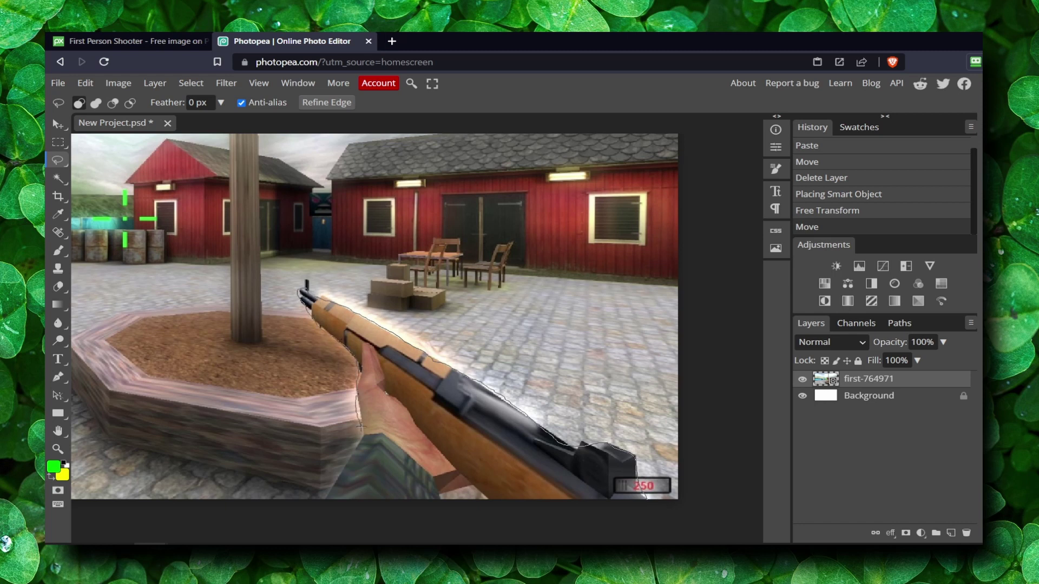
pyautogui.moveTo(328, 493); pyautogui.dragTo(327, 500)
pyautogui.scroll(-2, 221, 342)
pyautogui.scroll(3, 222, 342)
pyautogui.scroll(-2, 222, 342)
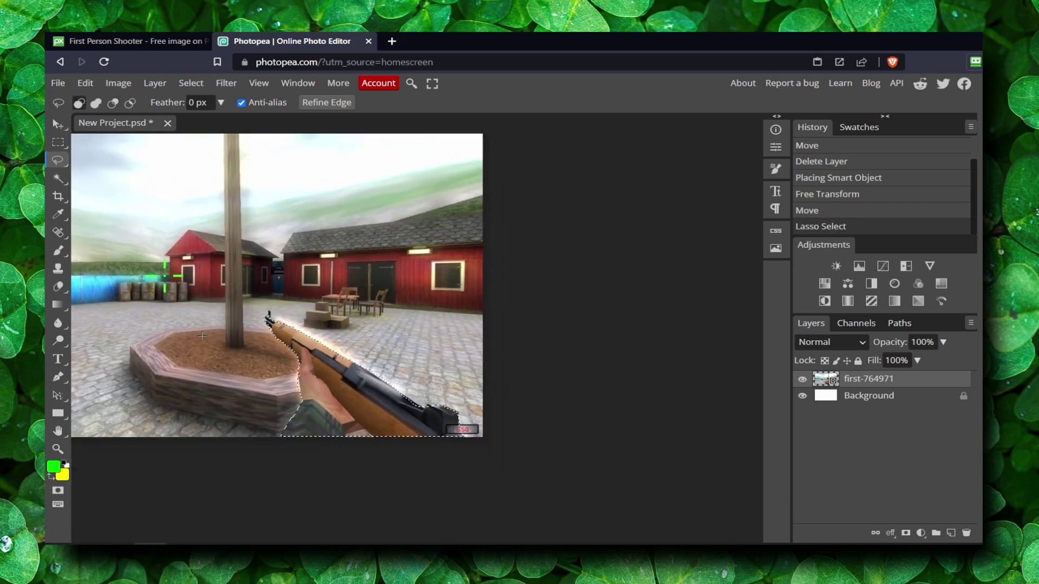
pyautogui.press('v')
pyautogui.scroll(1, 169, 191)
pyautogui.hotkey('ctrl', '0')
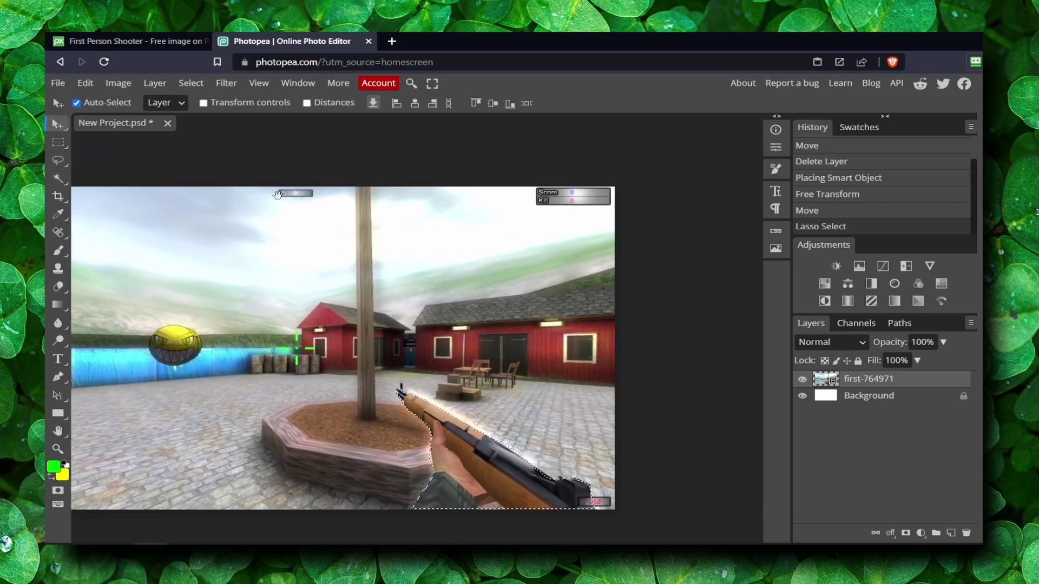
# Step: Copy the Pixabay image page address from the browser
pyautogui.click(107, 37)
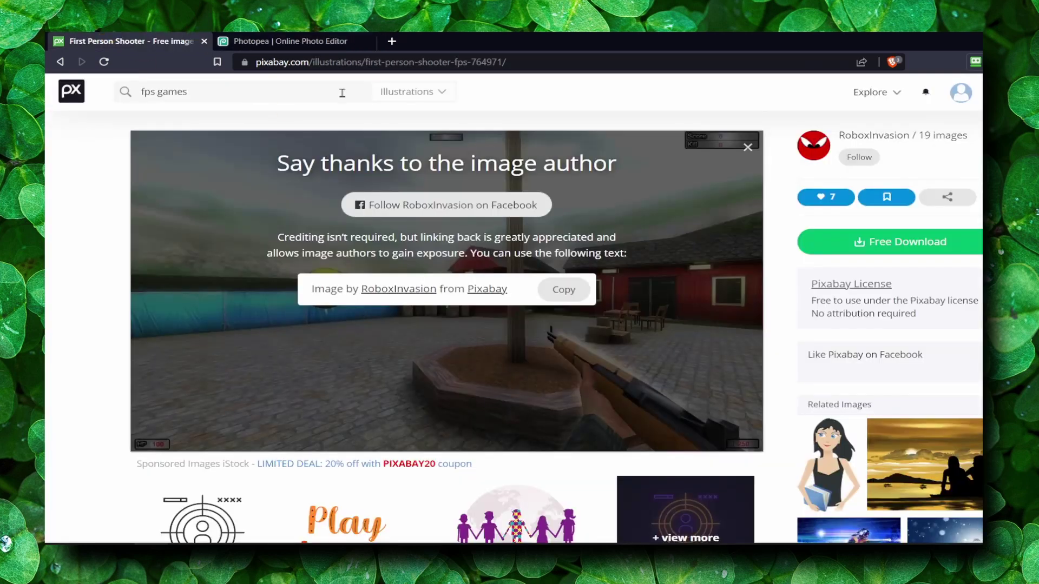
pyautogui.click(347, 62)
pyautogui.rightClick(352, 63)
pyautogui.click(403, 132)
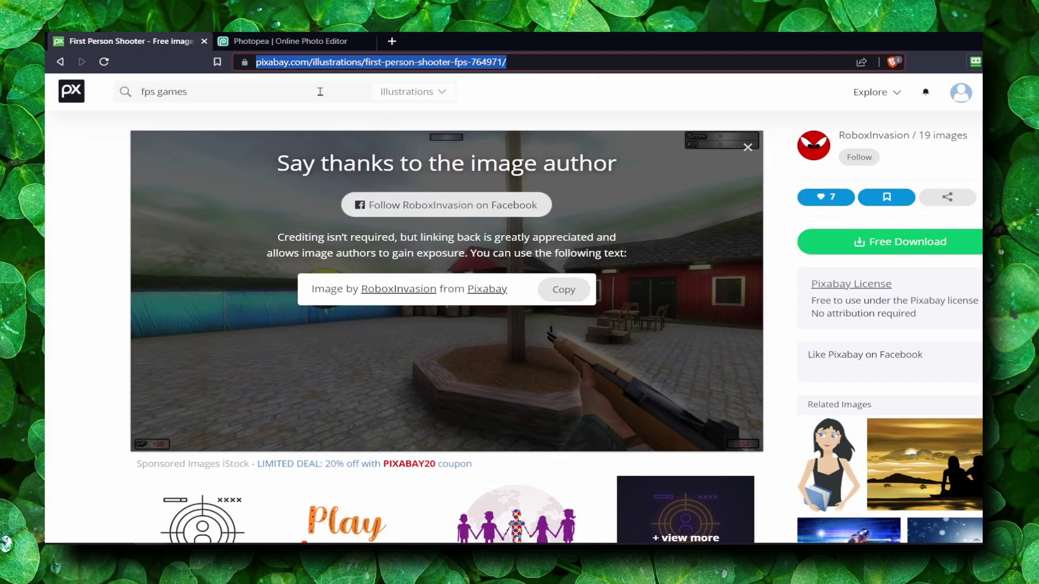
pyautogui.click(301, 42)
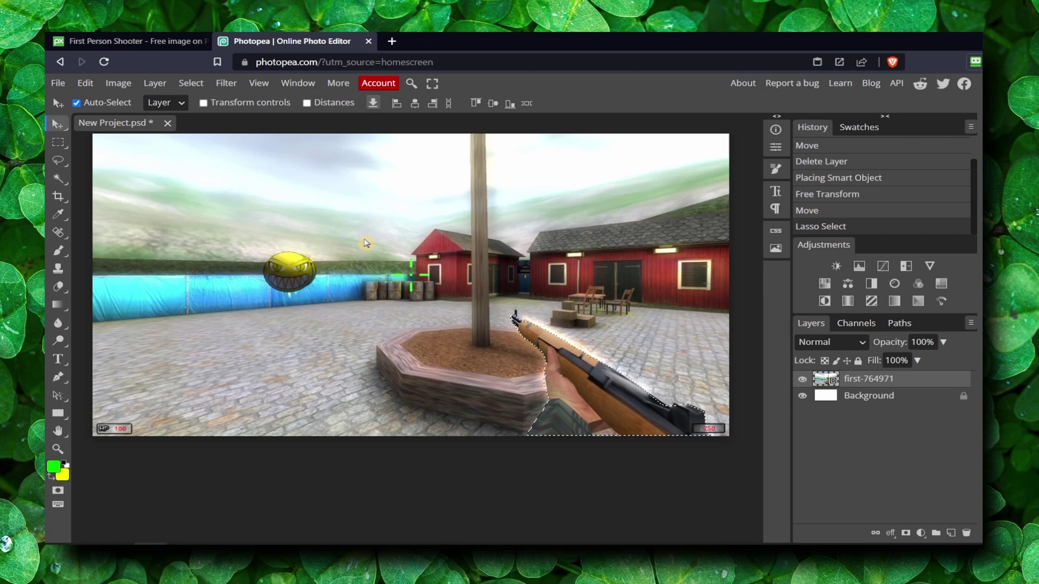
# Step: Refine the rifle selection's edges with Border 3, panning the preview to check the barrel
pyautogui.scroll(-3, 360, 250)
pyautogui.scroll(-1, 352, 255)
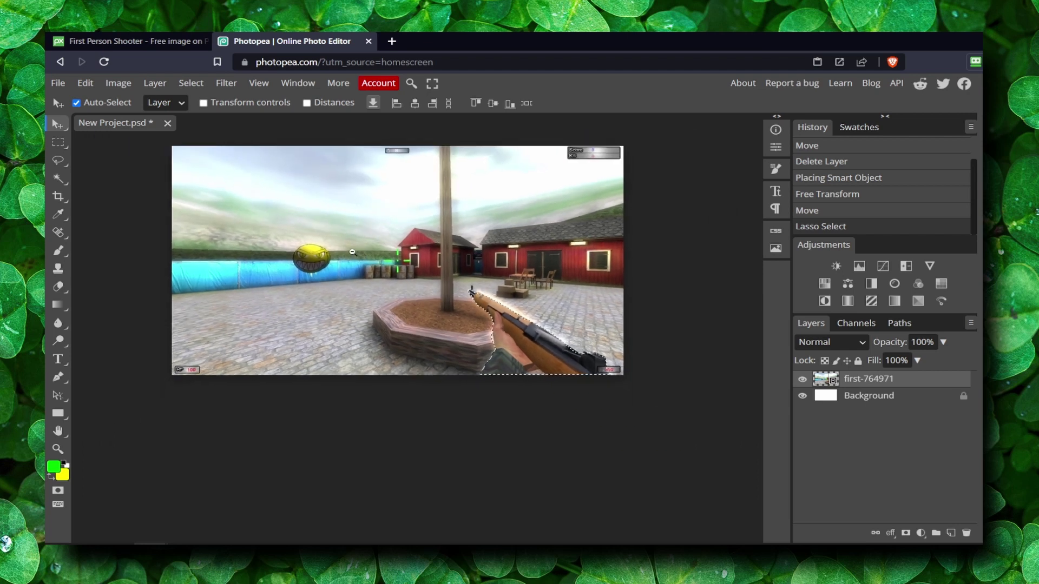
pyautogui.scroll(2, 362, 197)
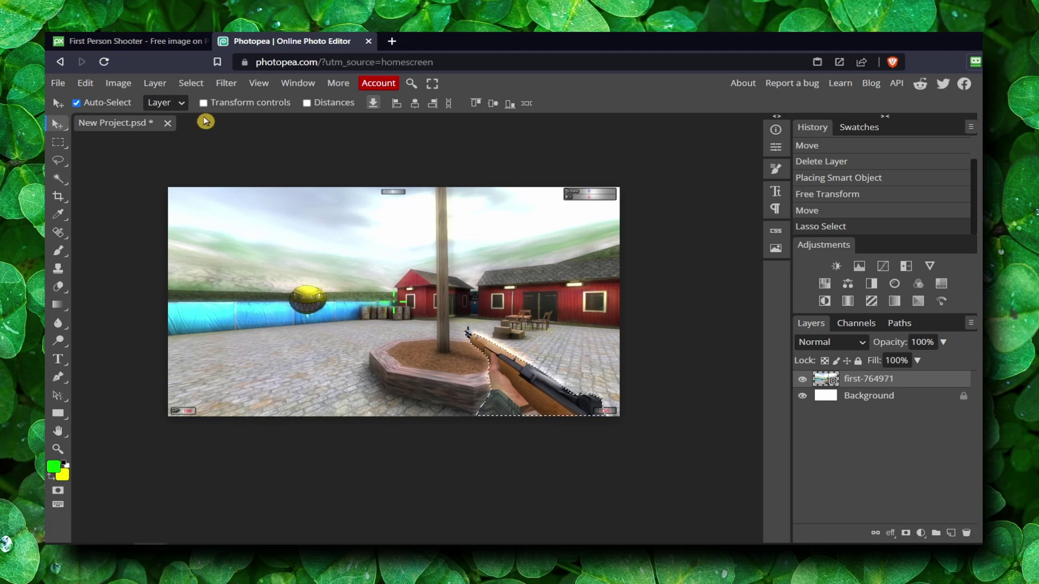
pyautogui.click(59, 160)
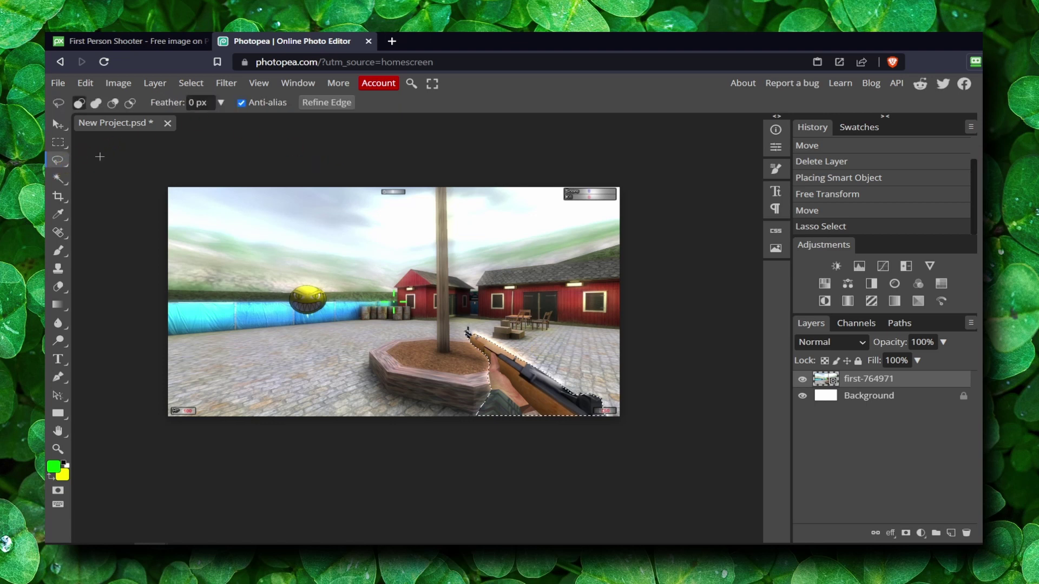
pyautogui.click(323, 107)
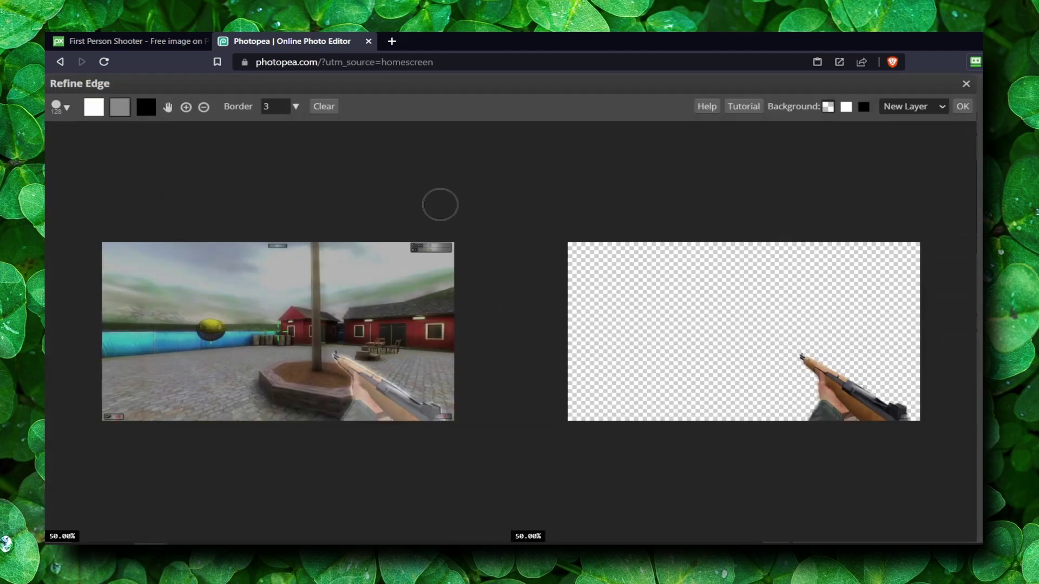
pyautogui.scroll(5, 856, 396)
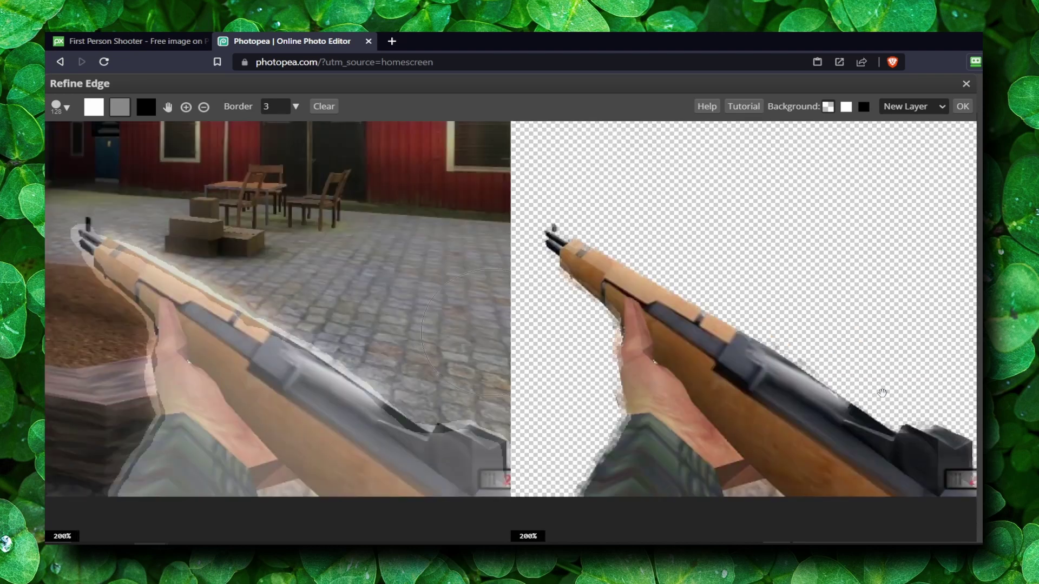
pyautogui.scroll(-5, 632, 361)
pyautogui.scroll(5, 641, 376)
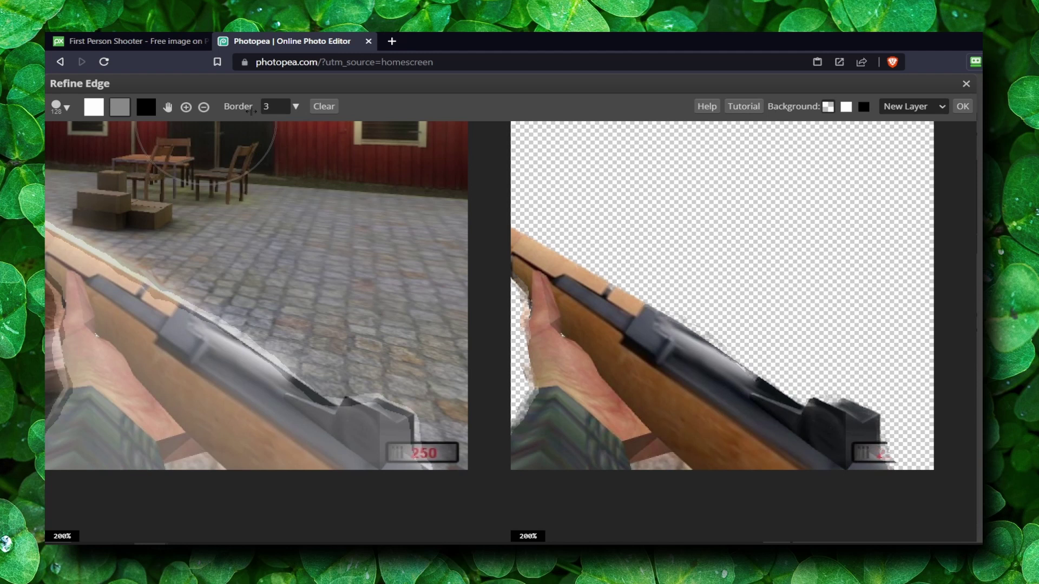
pyautogui.click(297, 107)
pyautogui.moveTo(231, 128); pyautogui.dragTo(234, 128)
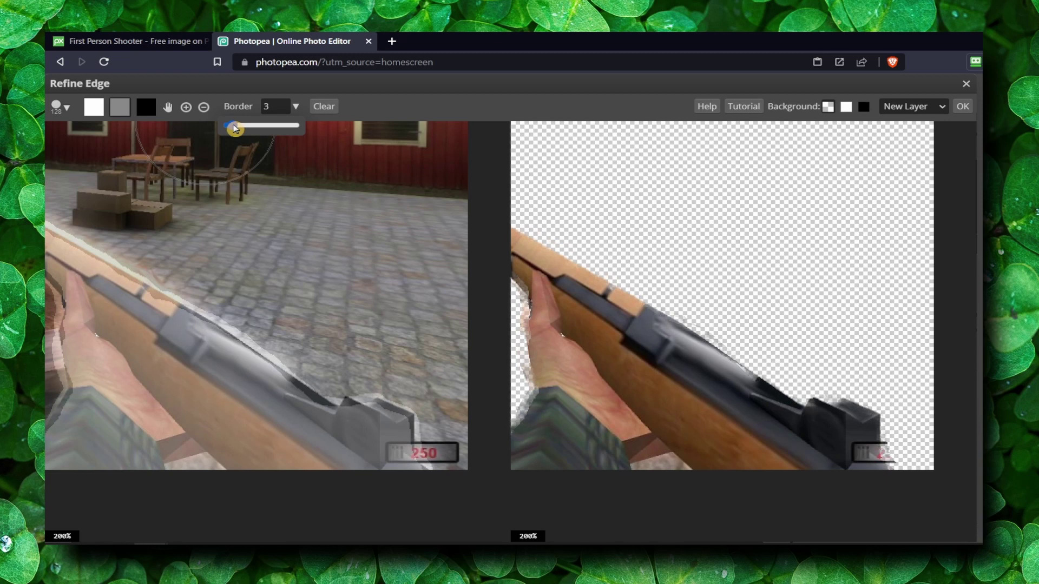
pyautogui.moveTo(661, 267); pyautogui.dragTo(746, 262)
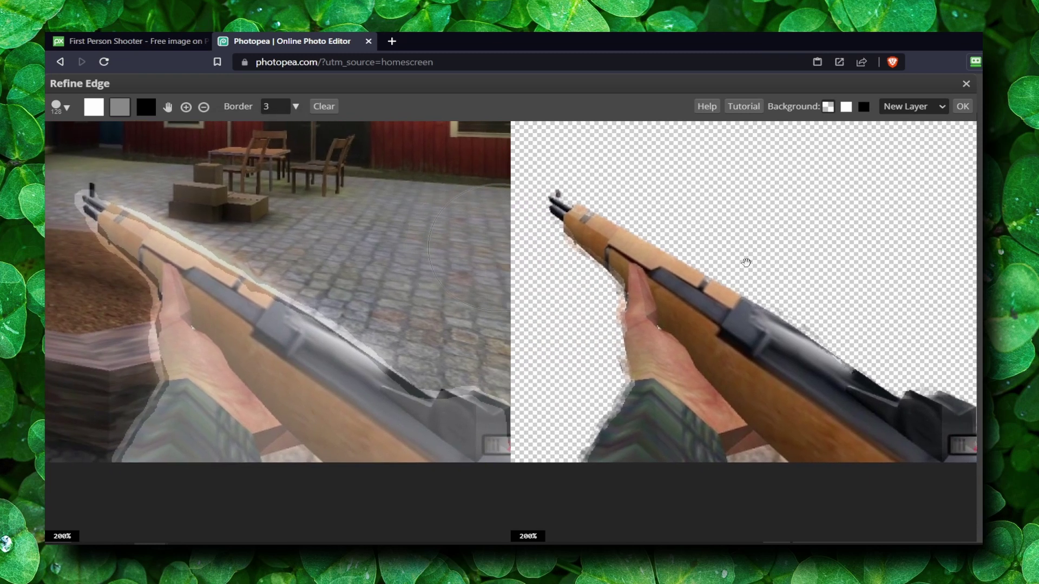
# Step: Output the refined cutout to a new layer and move it to the canvas centre
pyautogui.click(972, 113)
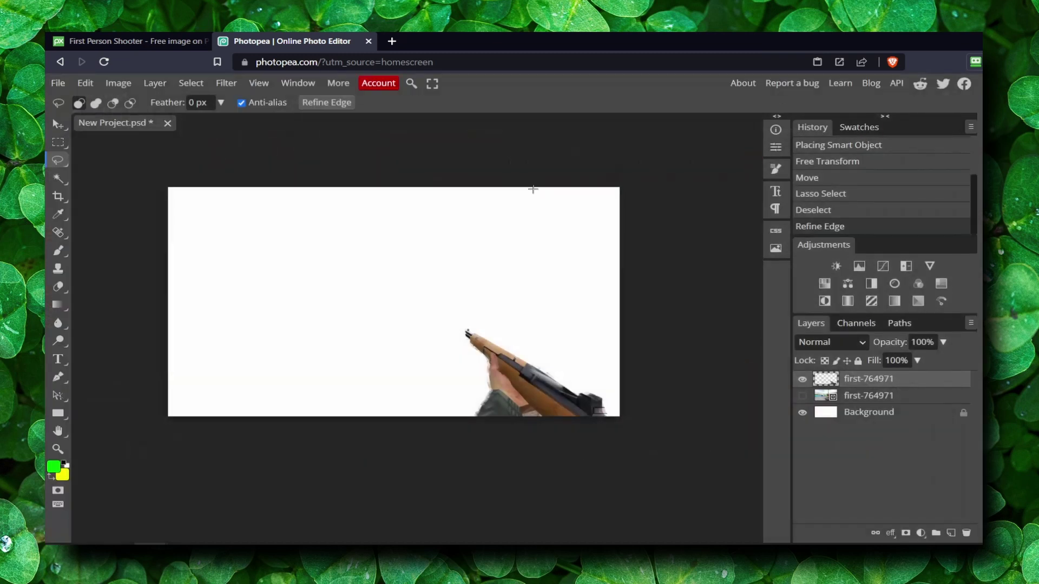
pyautogui.moveTo(536, 383); pyautogui.dragTo(464, 344)
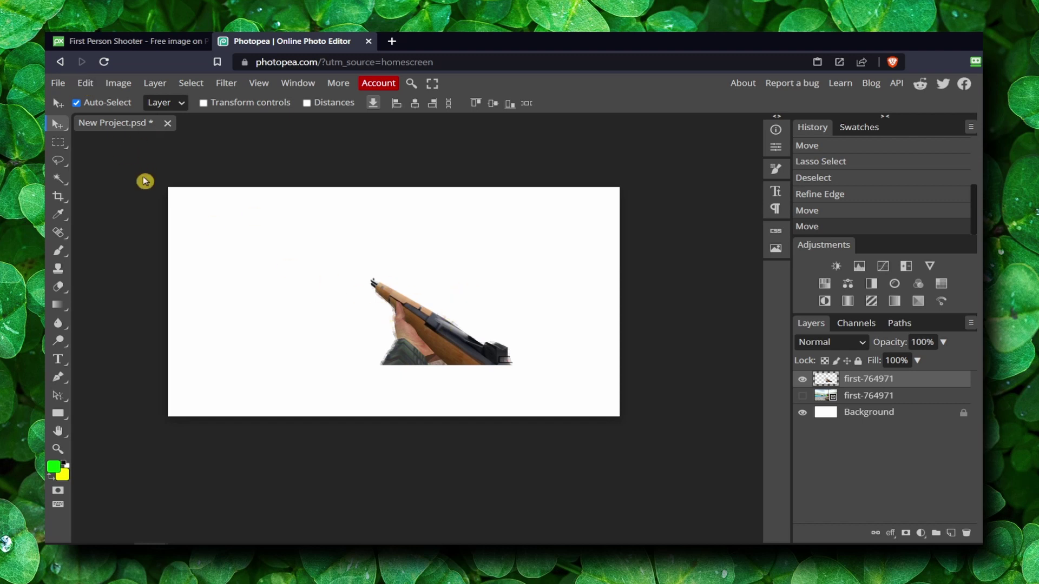
pyautogui.moveTo(412, 319); pyautogui.dragTo(415, 320)
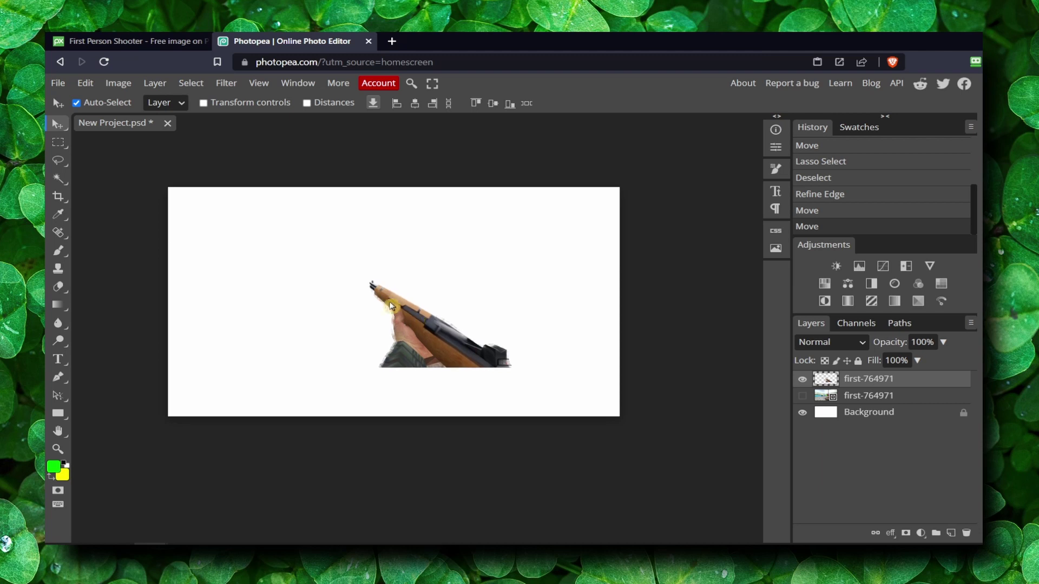
pyautogui.click(87, 83)
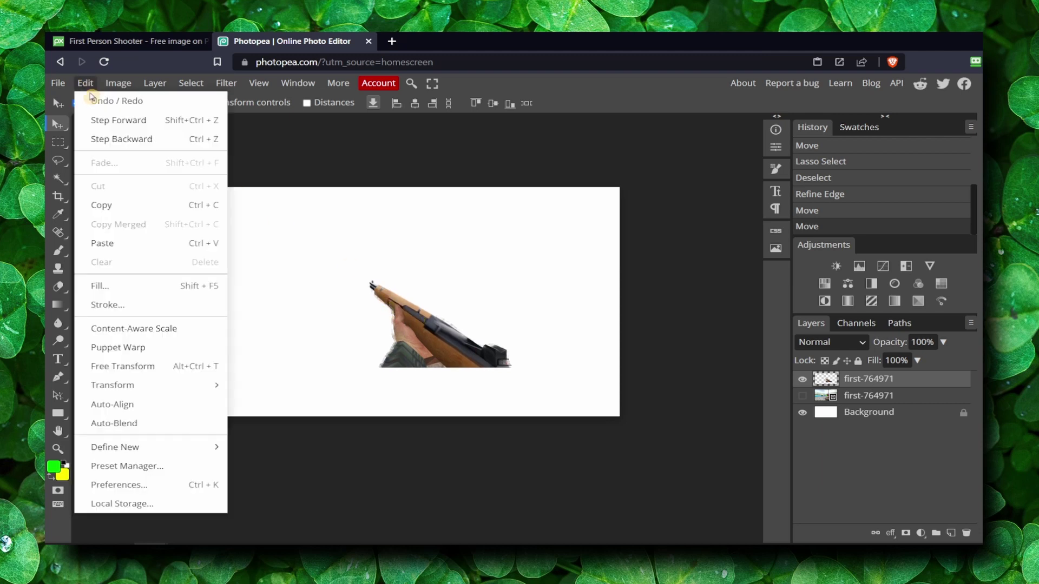
# Step: Free Transform the rifle cutout, enlarging it to about 222% at the lower right
pyautogui.click(146, 366)
pyautogui.moveTo(413, 346); pyautogui.dragTo(597, 406)
pyautogui.moveTo(520, 369); pyautogui.dragTo(555, 336)
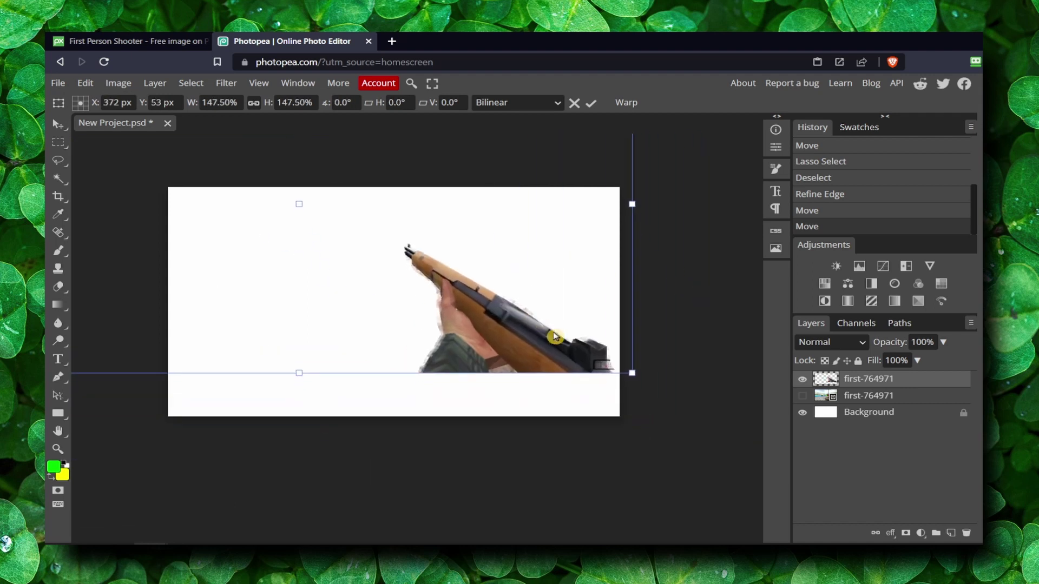
pyautogui.moveTo(632, 373); pyautogui.dragTo(720, 413)
pyautogui.moveTo(487, 329); pyautogui.dragTo(487, 312)
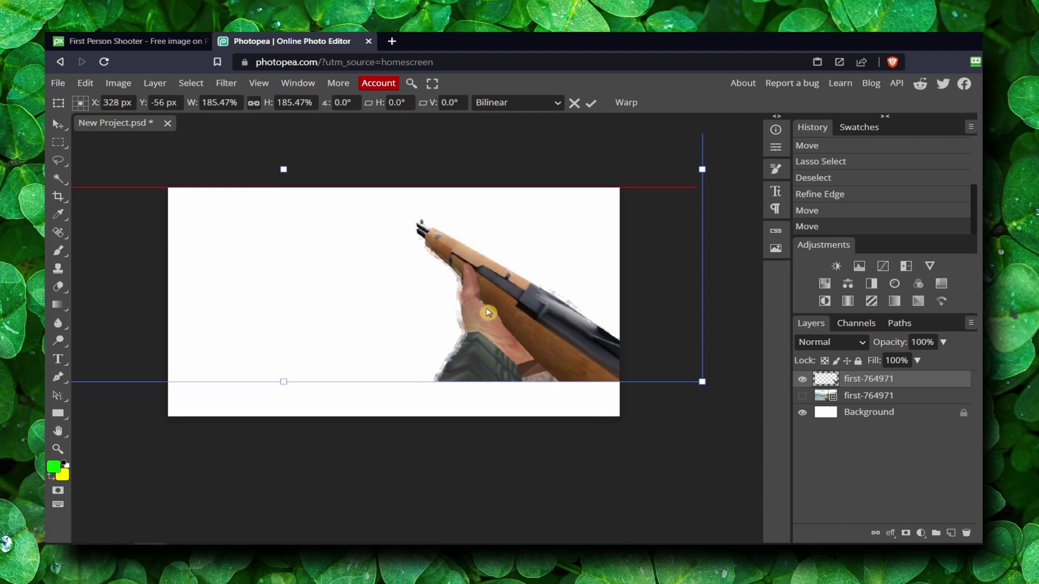
pyautogui.moveTo(703, 382); pyautogui.dragTo(758, 464)
pyautogui.moveTo(617, 362); pyautogui.dragTo(498, 325)
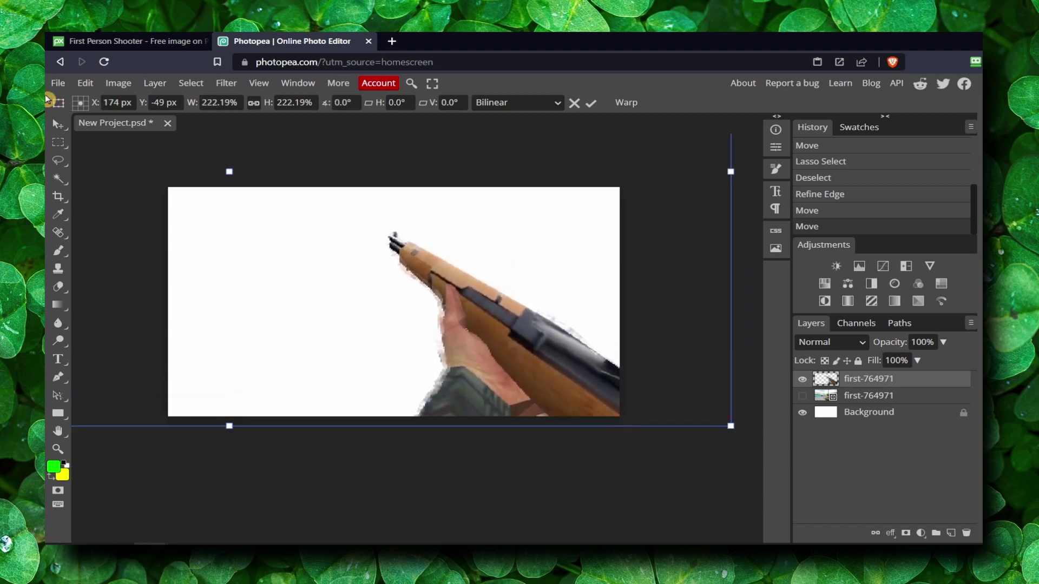
pyautogui.click(59, 124)
# Step: Show the game screenshot layer behind the rifle and shift the rifle slightly right
pyautogui.click(802, 397)
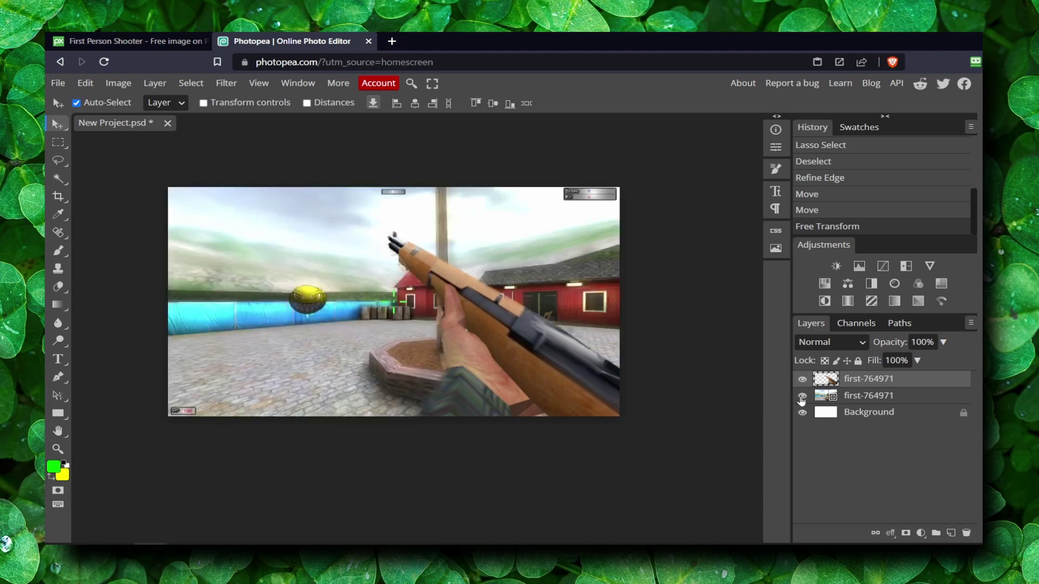
pyautogui.moveTo(481, 319)
pyautogui.mouseDown()
pyautogui.moveTo(523, 315)
pyautogui.moveTo(498, 316)
pyautogui.mouseUp()
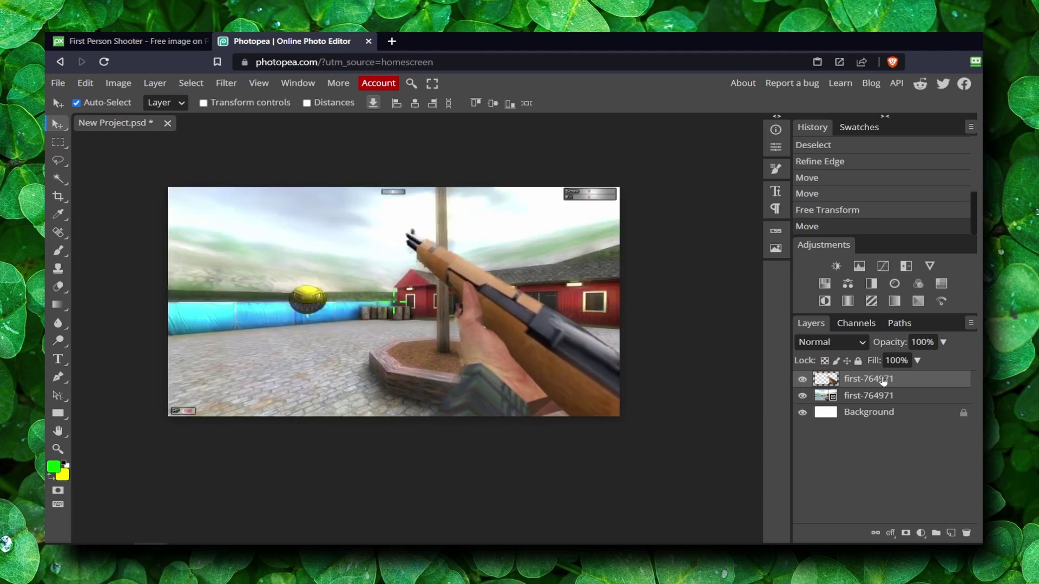
pyautogui.doubleClick(934, 383)
# Step: Open the rifle layer's Blending Options with the style window moved clear of the canvas
pyautogui.moveTo(436, 179); pyautogui.dragTo(589, 168)
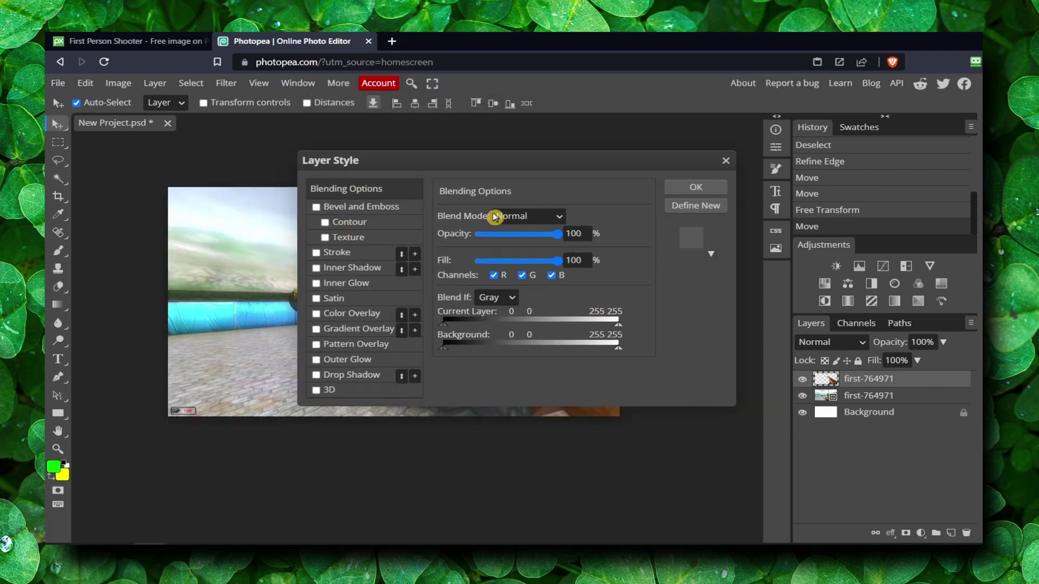
pyautogui.moveTo(417, 169); pyautogui.dragTo(498, 166)
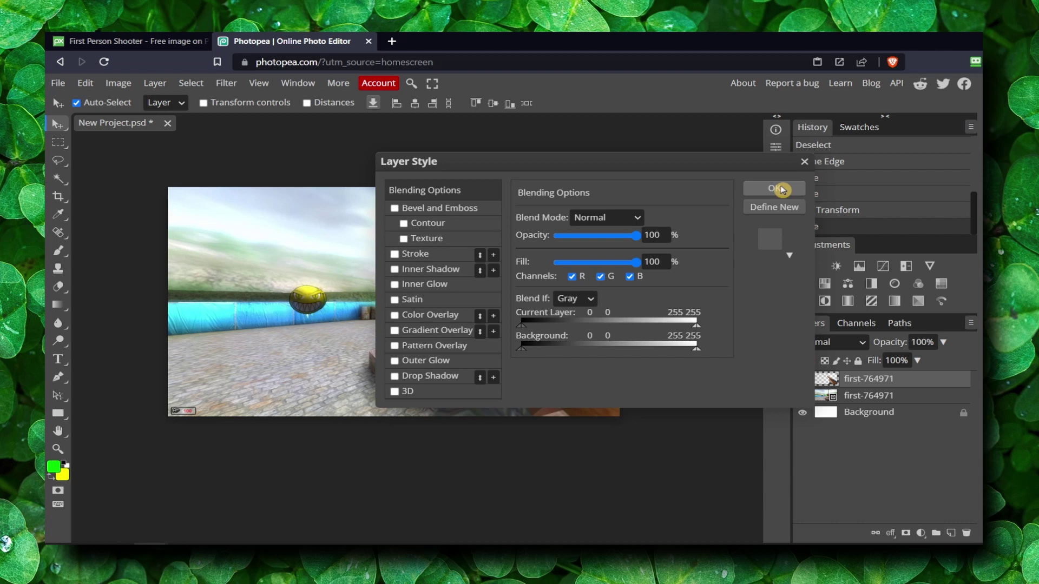
pyautogui.click(779, 189)
pyautogui.rightClick(934, 383)
pyautogui.click(823, 211)
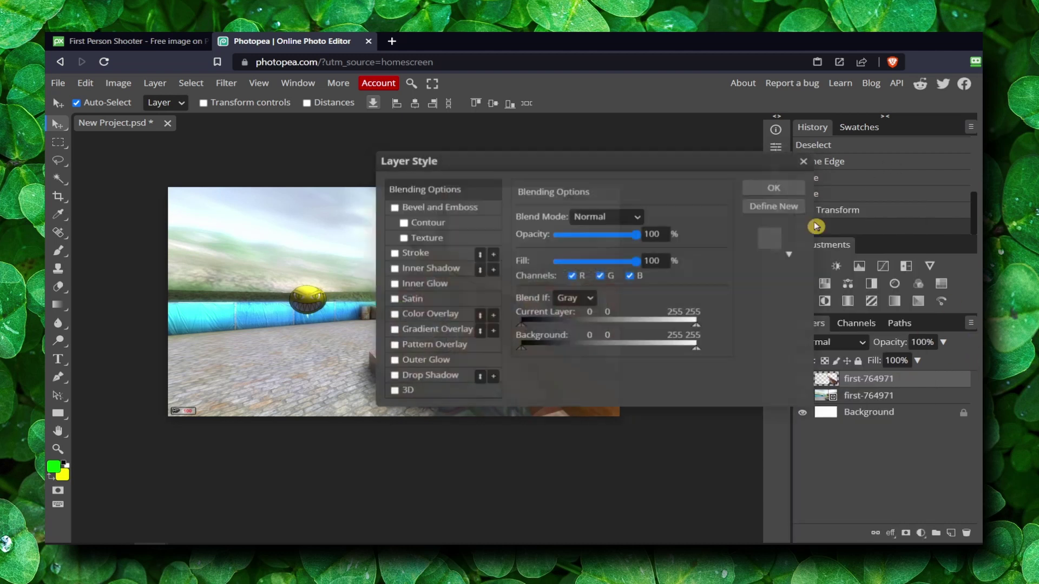
pyautogui.moveTo(474, 163); pyautogui.dragTo(736, 177)
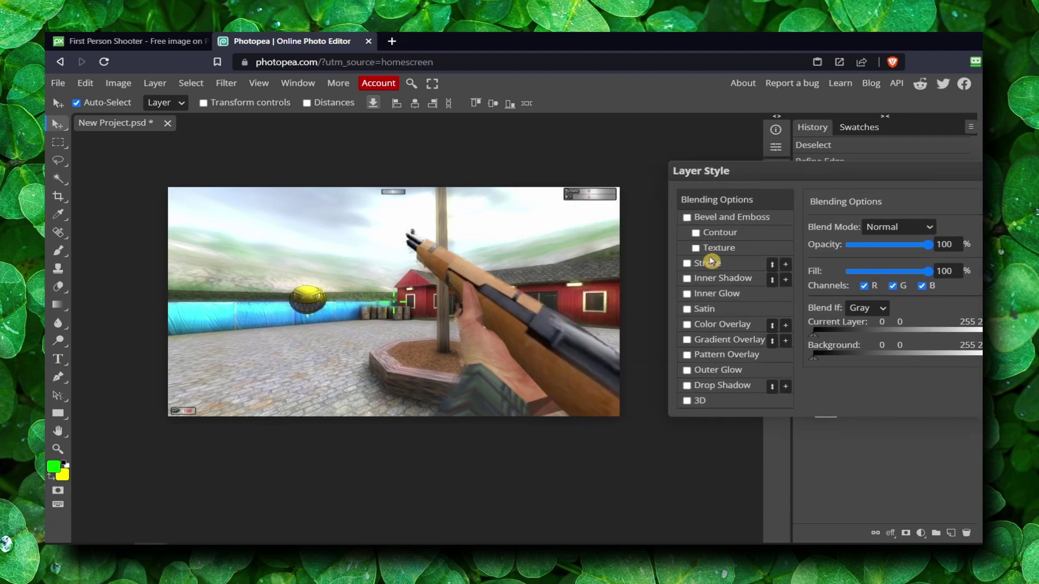
# Step: Add a thick white 14 px outside stroke to the rifle cutout
pyautogui.click(686, 264)
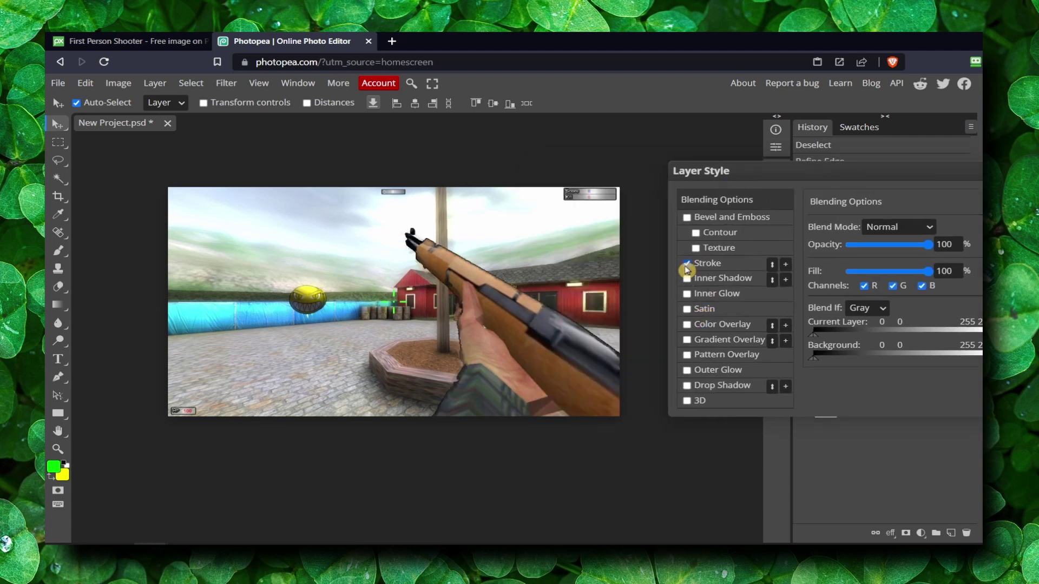
pyautogui.click(687, 264)
pyautogui.click(687, 264)
pyautogui.click(712, 266)
pyautogui.click(819, 323)
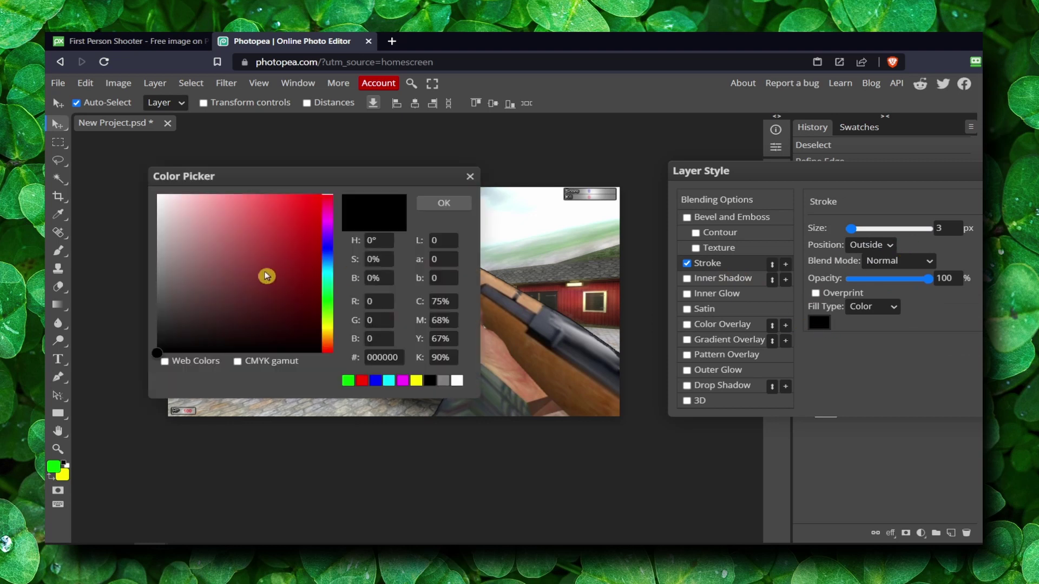
pyautogui.click(158, 195)
pyautogui.moveTo(261, 176); pyautogui.dragTo(627, 192)
pyautogui.click(813, 220)
pyautogui.moveTo(857, 236); pyautogui.dragTo(857, 237)
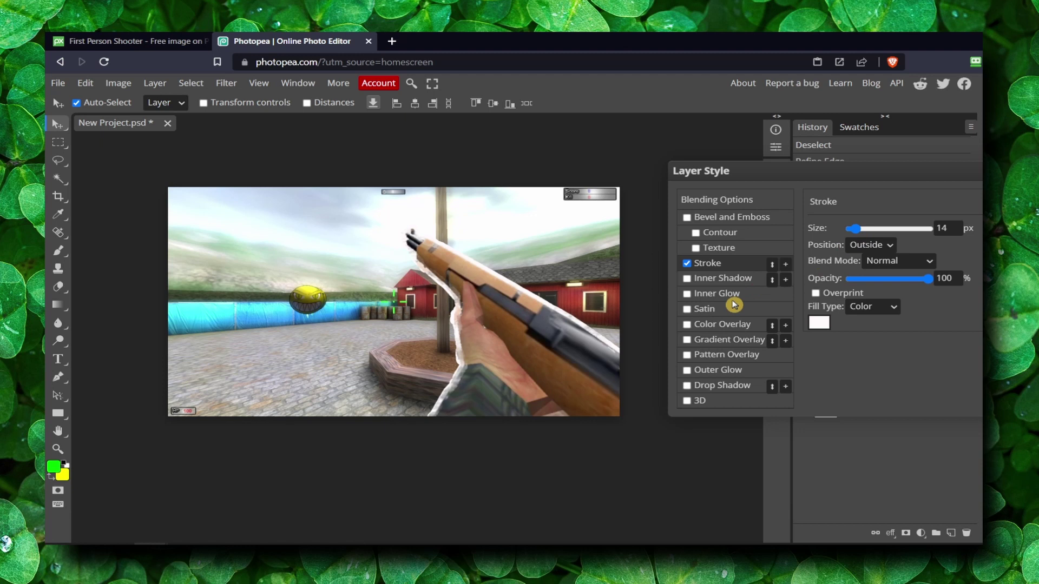
# Step: Add a drop shadow to the rifle with higher opacity and greater distance
pyautogui.click(689, 387)
pyautogui.click(689, 387)
pyautogui.click(688, 387)
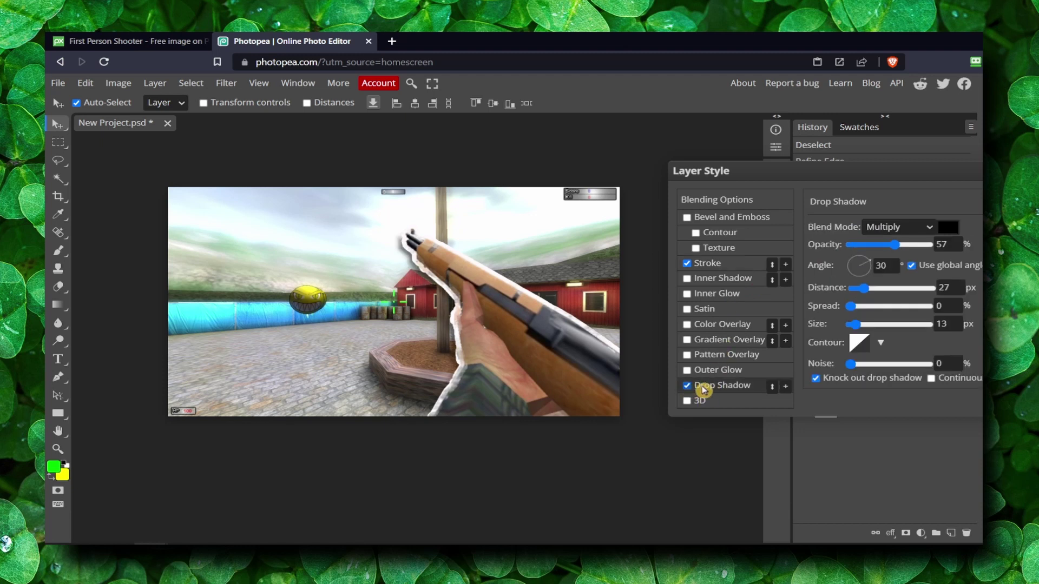
pyautogui.moveTo(895, 245); pyautogui.dragTo(912, 244)
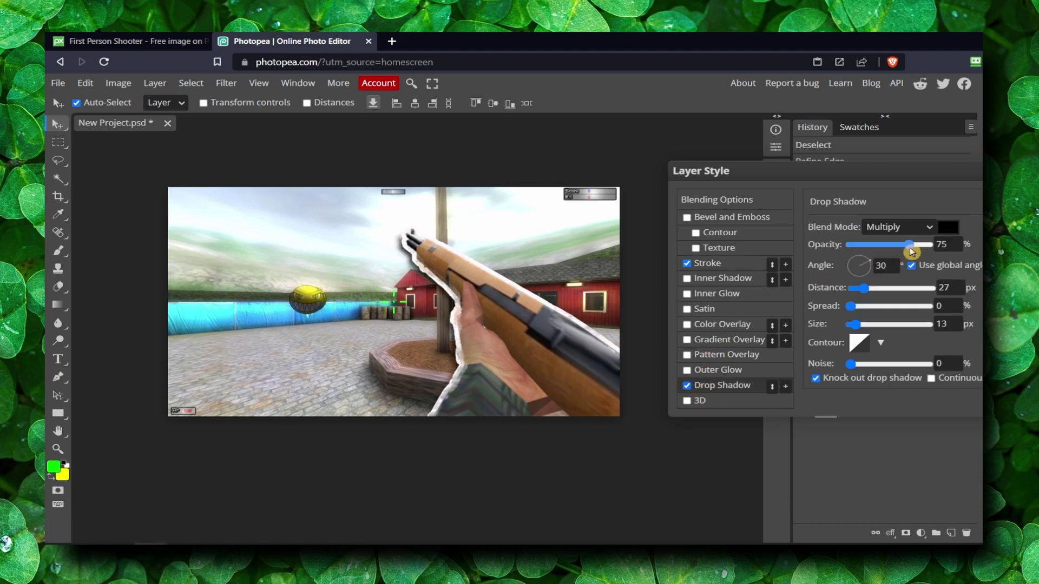
pyautogui.moveTo(864, 289)
pyautogui.mouseDown()
pyautogui.moveTo(876, 290)
pyautogui.moveTo(864, 289)
pyautogui.moveTo(870, 326)
pyautogui.moveTo(870, 305)
pyautogui.moveTo(850, 309)
pyautogui.moveTo(858, 288)
pyautogui.mouseUp()
# Step: Nudge the rifle right and add a LIVE text box over the left of the scene
pyautogui.press('Return')
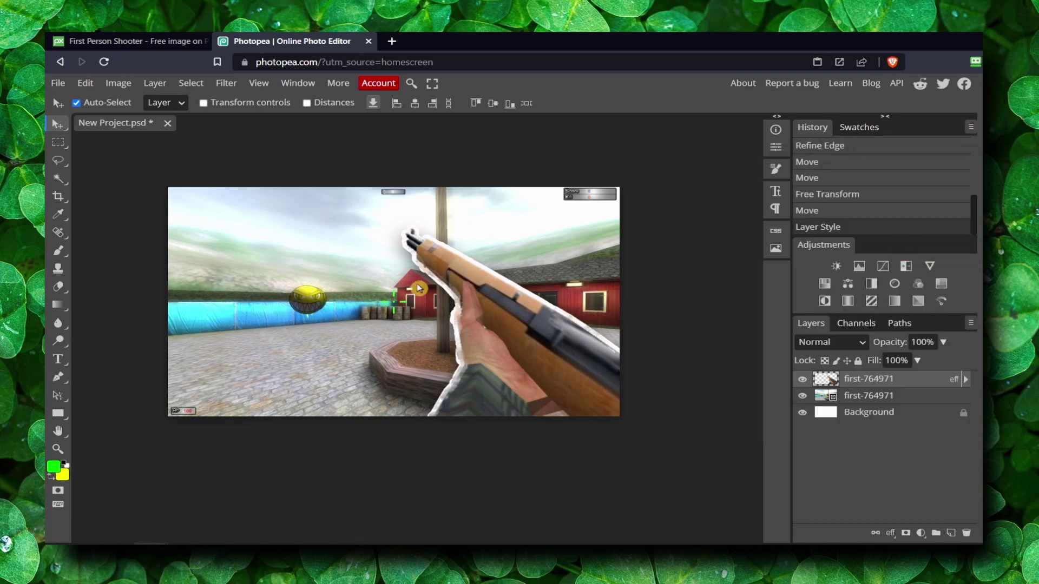
pyautogui.moveTo(479, 294); pyautogui.dragTo(489, 294)
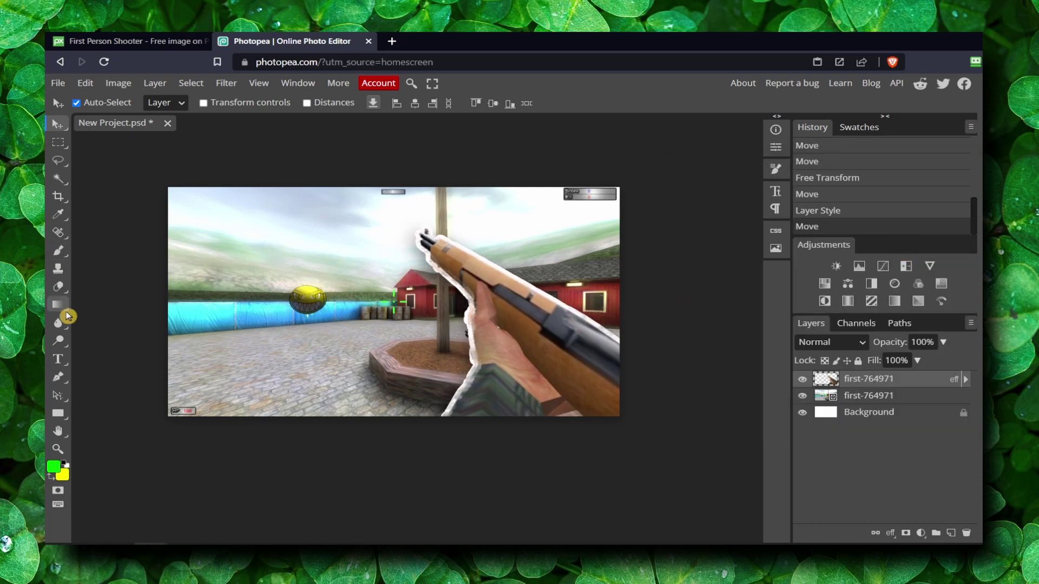
pyautogui.click(58, 360)
pyautogui.moveTo(199, 261); pyautogui.dragTo(407, 368)
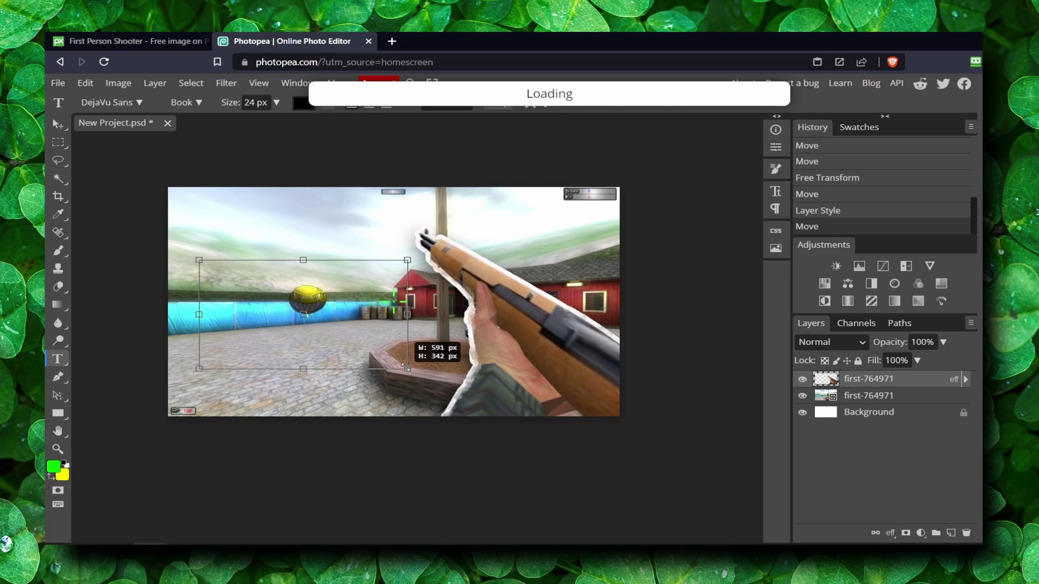
pyautogui.write('LIVE')
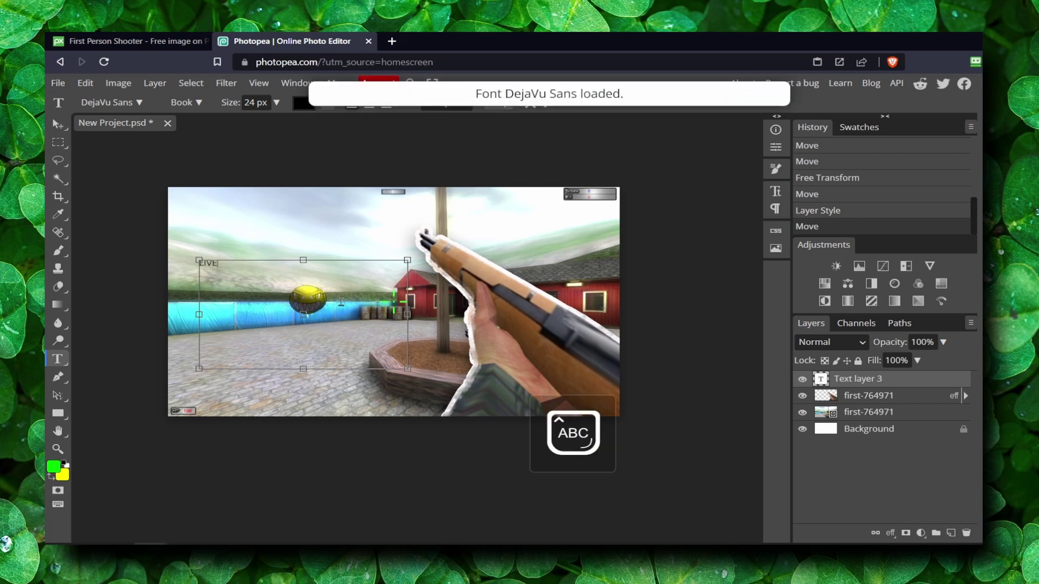
# Step: Set the LIVE text to Komika Title - Axis at 150 px in white
pyautogui.click(110, 102)
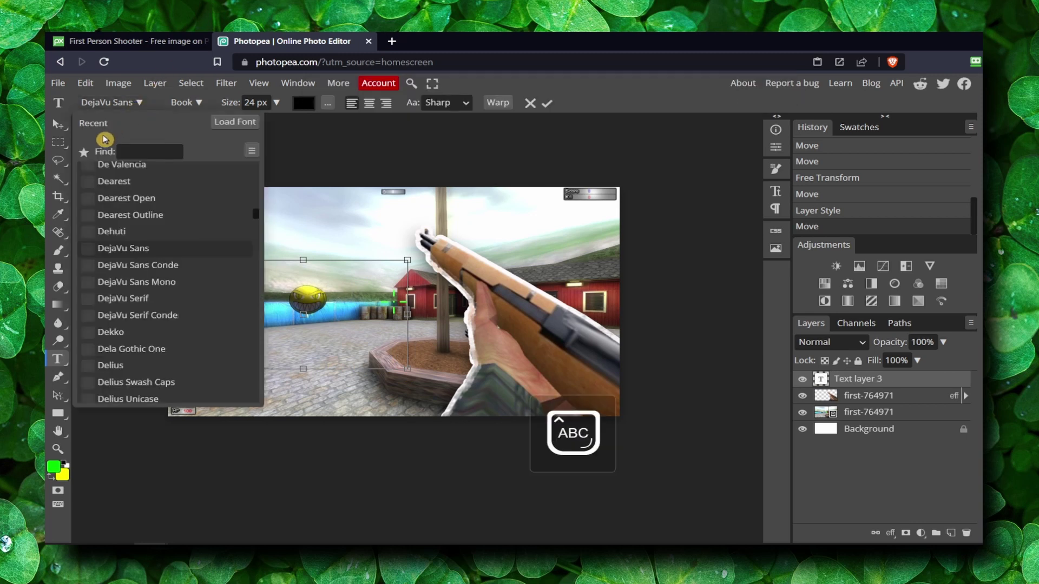
pyautogui.write('komika')
pyautogui.click(139, 176)
pyautogui.click(277, 103)
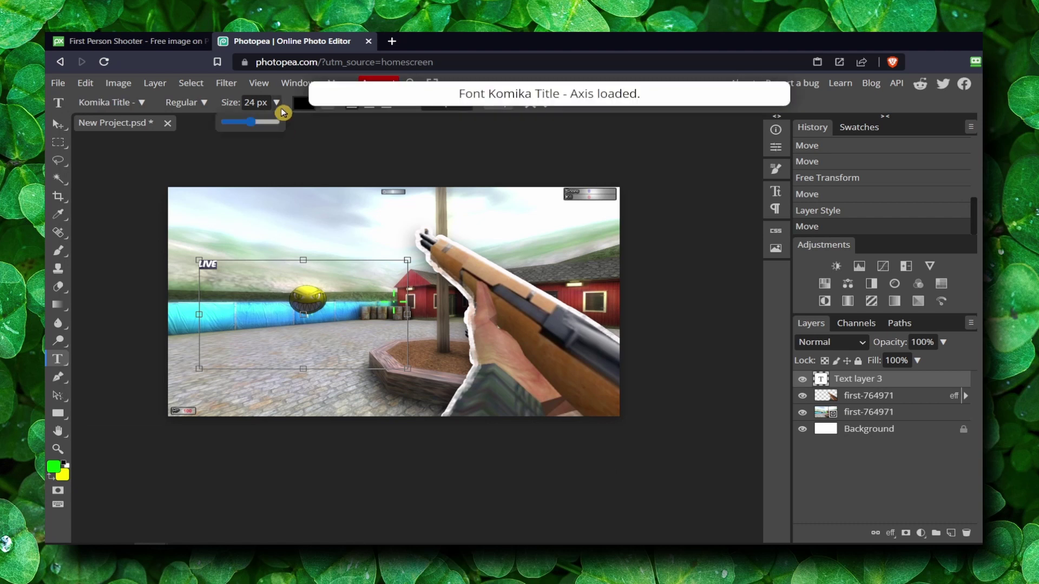
pyautogui.moveTo(260, 124); pyautogui.dragTo(309, 129)
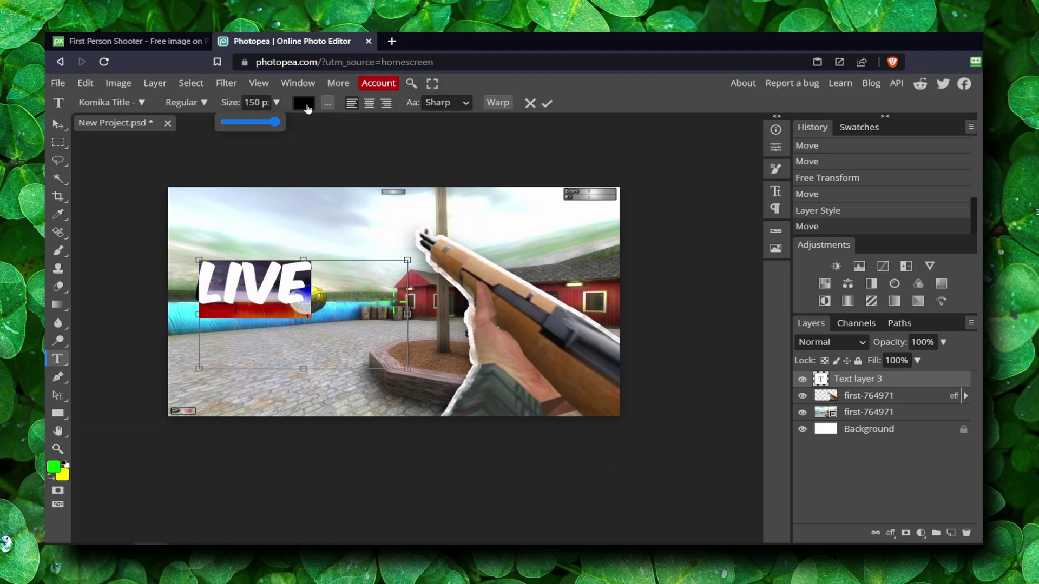
pyautogui.click(307, 108)
pyautogui.click(158, 195)
pyautogui.click(468, 202)
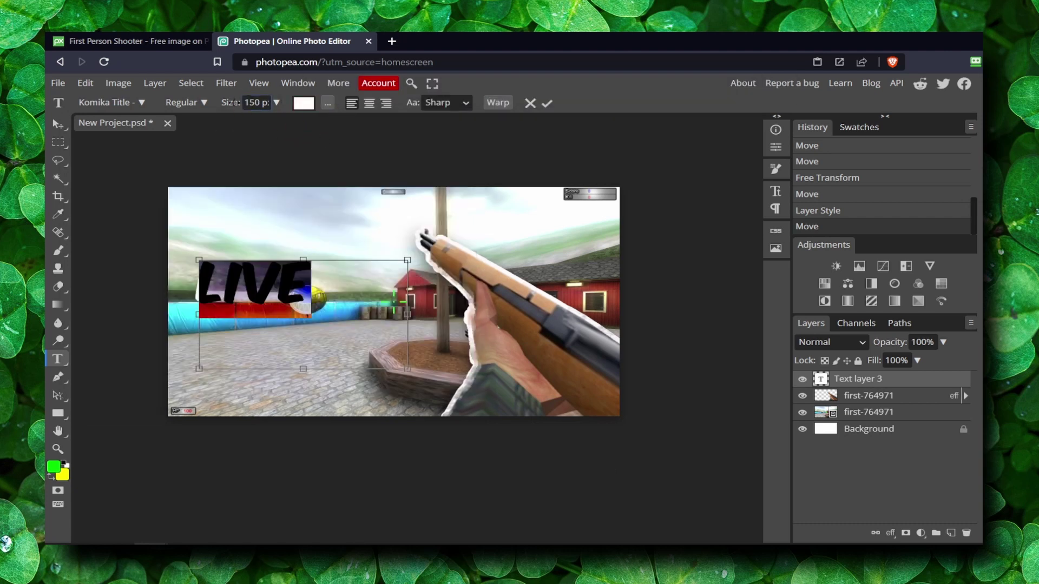
pyautogui.click(138, 104)
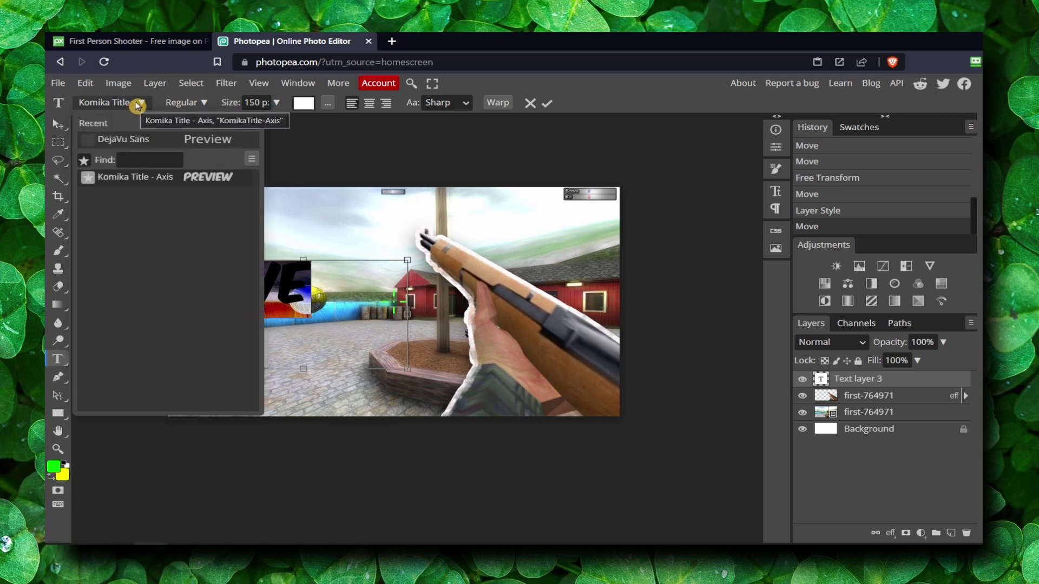
pyautogui.click(119, 104)
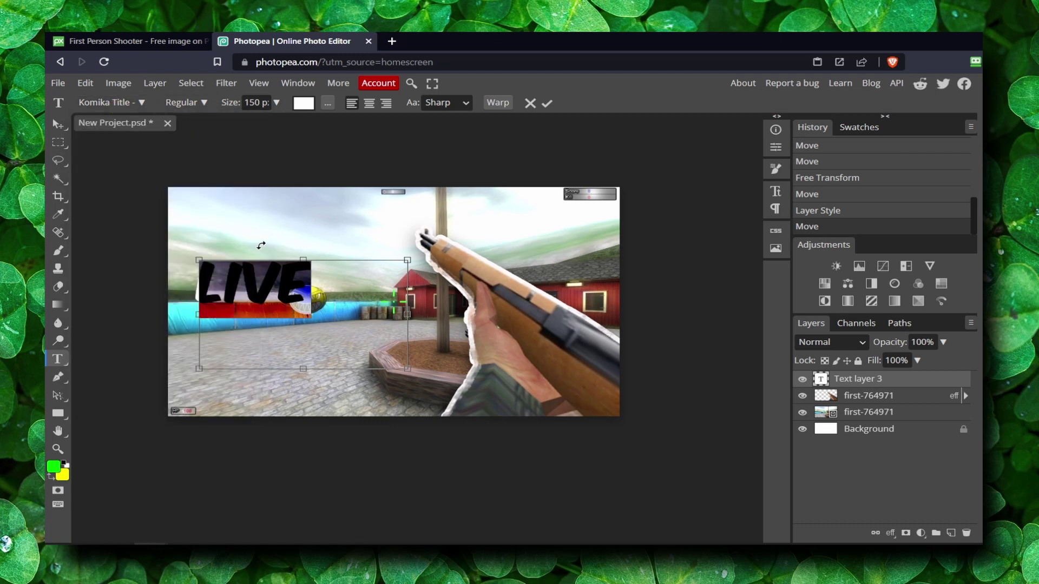
pyautogui.click(253, 289)
# Step: Give the LIVE text layer a drop shadow and a dark grey 12 px outside stroke
pyautogui.doubleClick(884, 385)
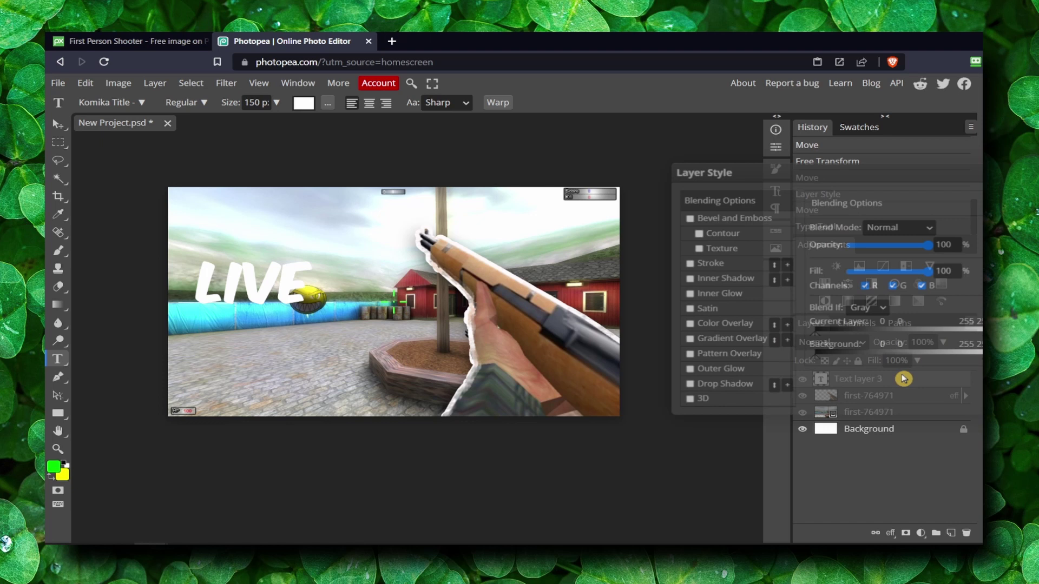
pyautogui.click(687, 385)
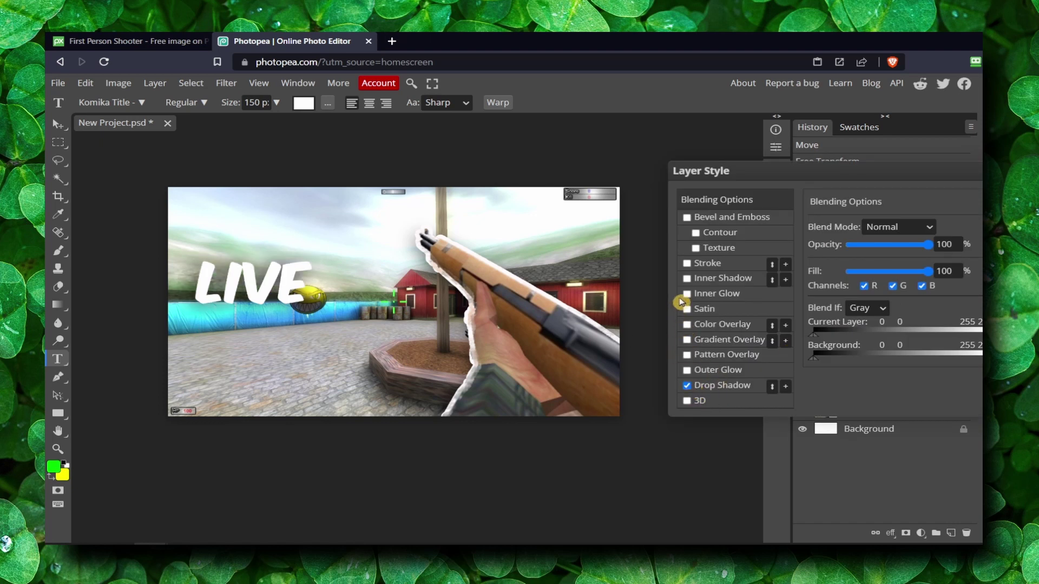
pyautogui.click(686, 264)
pyautogui.click(687, 264)
pyautogui.click(704, 263)
pyautogui.click(819, 323)
pyautogui.click(753, 314)
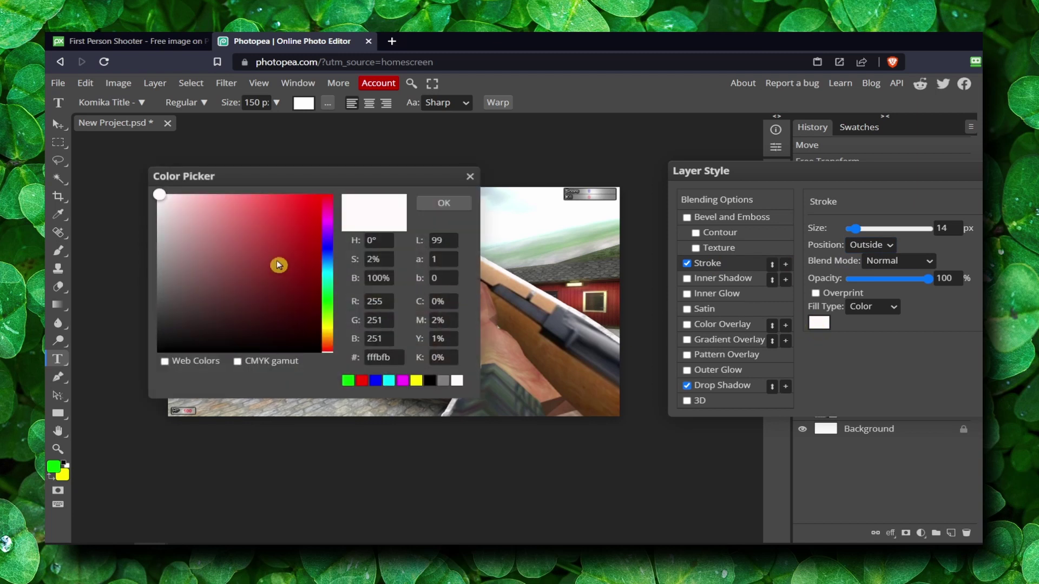
pyautogui.click(433, 206)
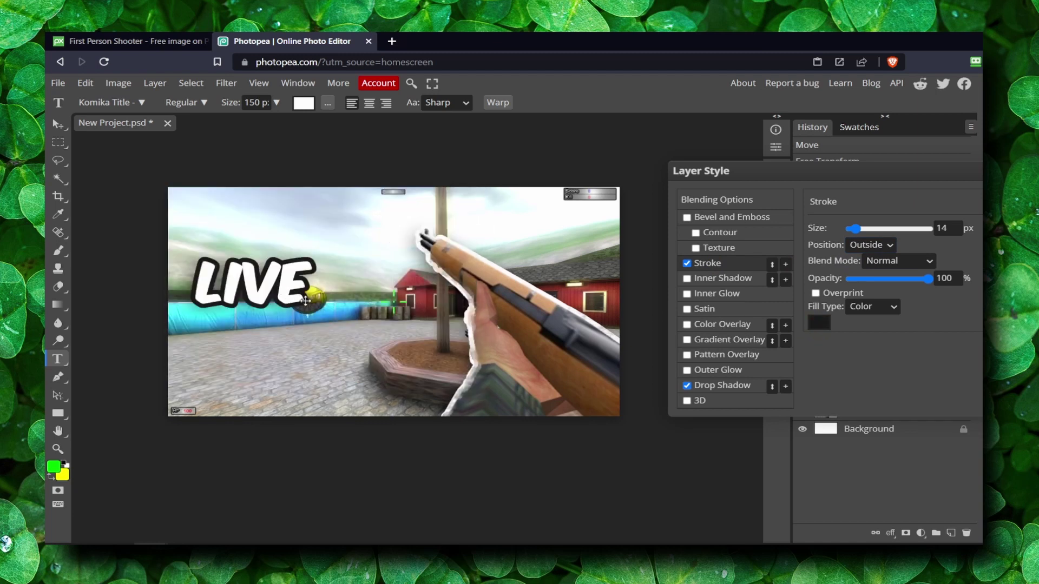
pyautogui.moveTo(859, 229); pyautogui.dragTo(858, 235)
pyautogui.press('Return')
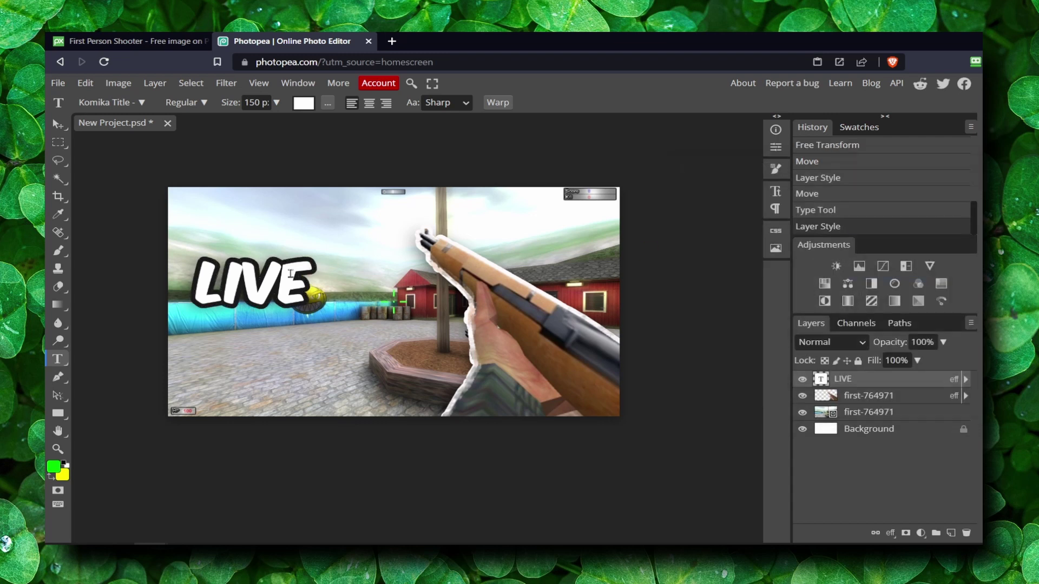
# Step: Commit the LIVE text and move it right and down
pyautogui.click(249, 282)
pyautogui.click(57, 129)
pyautogui.moveTo(250, 299); pyautogui.dragTo(277, 318)
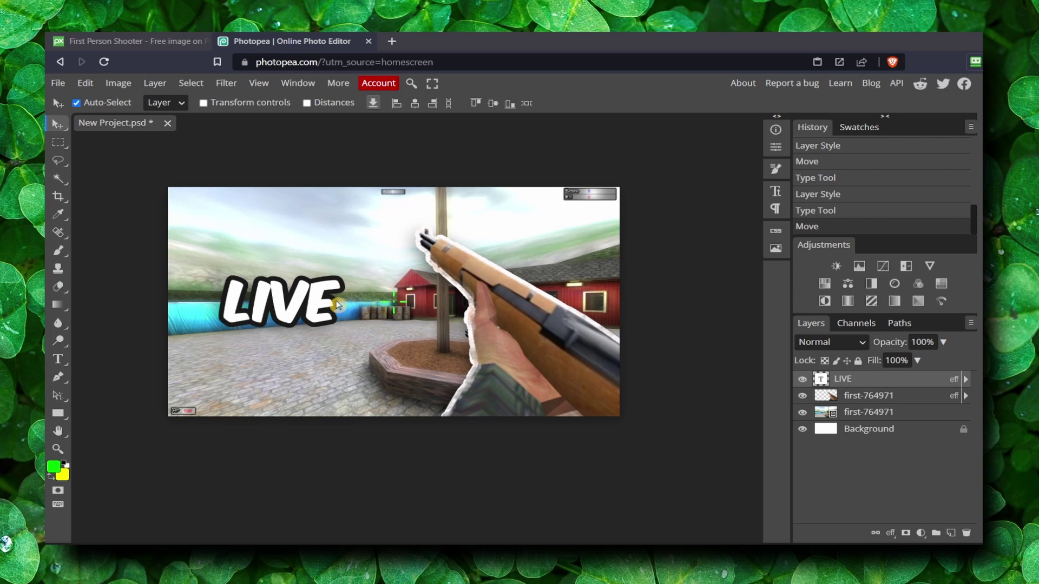
pyautogui.moveTo(337, 305); pyautogui.dragTo(368, 307)
# Step: Free Transform LIVE to about 172% so it spans the left side of the scene
pyautogui.doubleClick(368, 307)
pyautogui.click(90, 83)
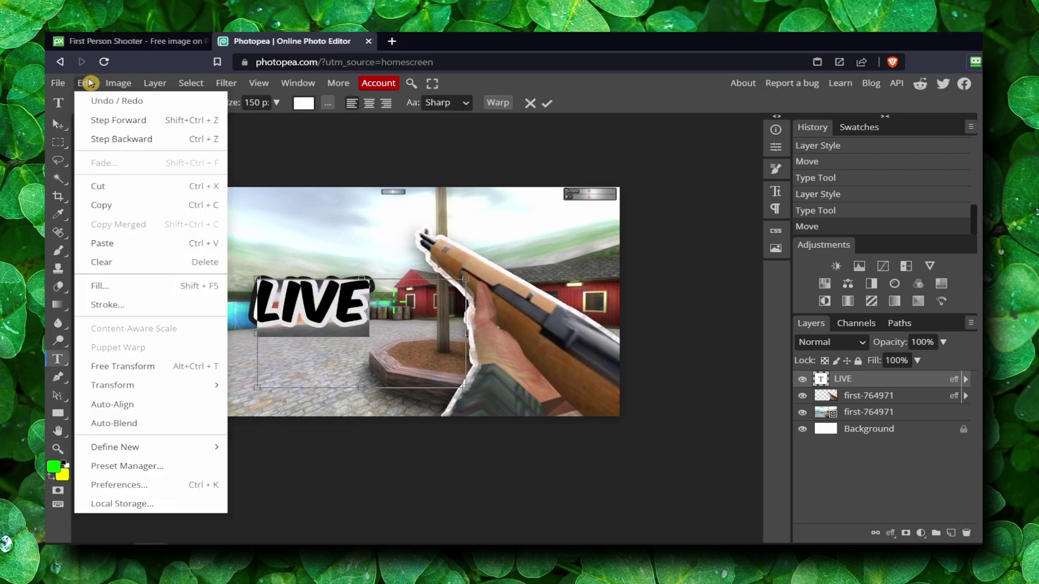
pyautogui.click(153, 368)
pyautogui.moveTo(271, 285); pyautogui.dragTo(279, 306)
pyautogui.moveTo(388, 282); pyautogui.dragTo(411, 275)
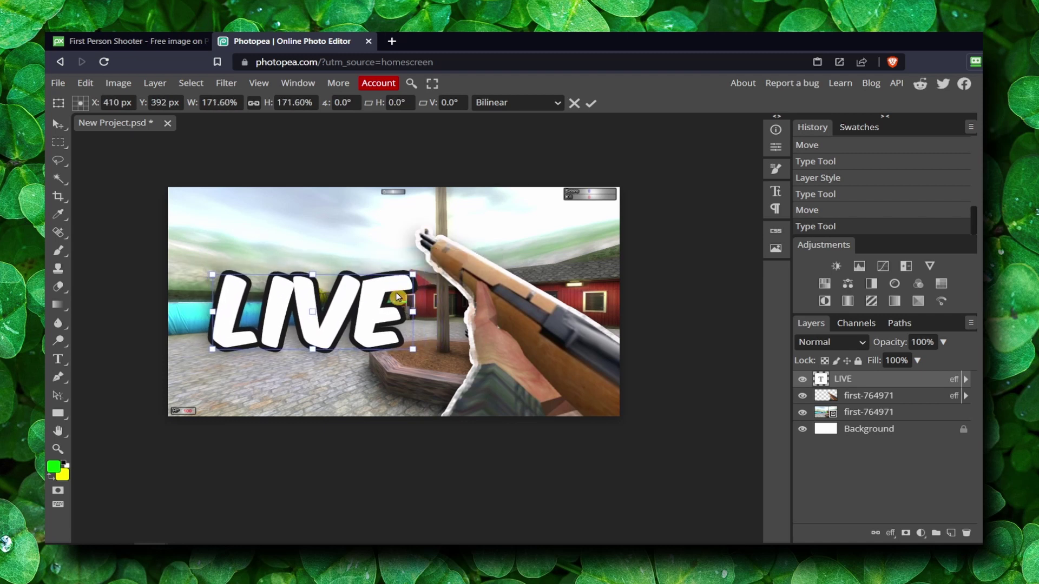
pyautogui.press('Return')
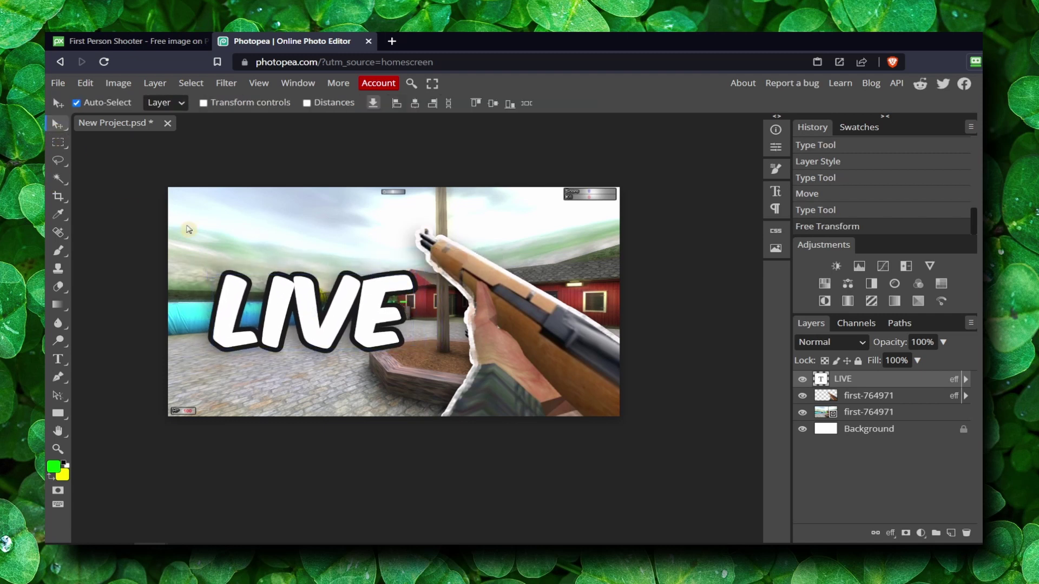
pyautogui.click(334, 236)
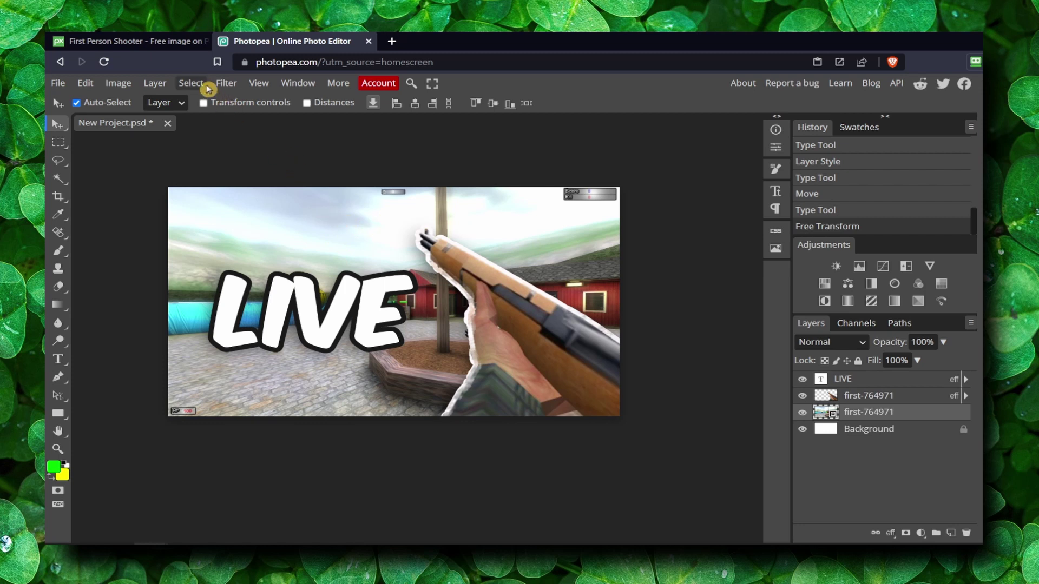
# Step: Apply a Gaussian Blur of about 5.1 px to the game background
pyautogui.click(228, 83)
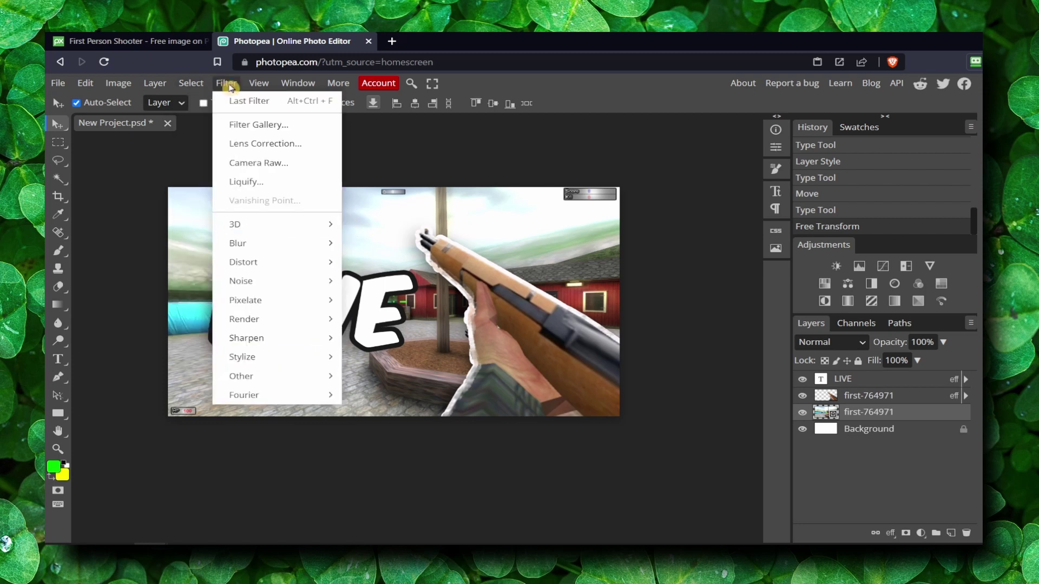
pyautogui.moveTo(287, 244)
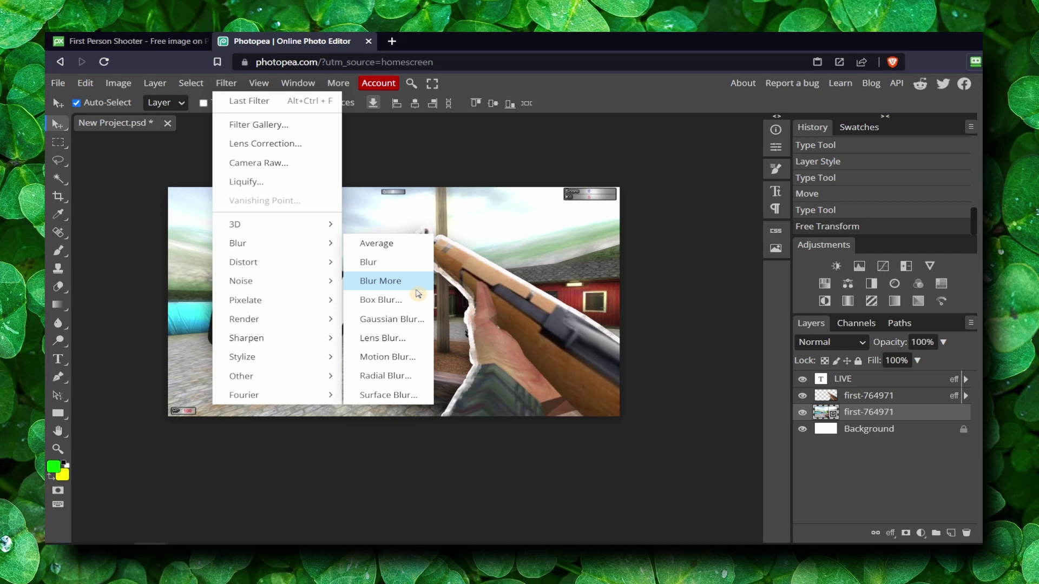
pyautogui.click(403, 320)
pyautogui.moveTo(360, 181); pyautogui.dragTo(633, 174)
pyautogui.moveTo(479, 213)
pyautogui.mouseDown()
pyautogui.moveTo(466, 216)
pyautogui.moveTo(475, 219)
pyautogui.mouseUp()
pyautogui.moveTo(455, 169); pyautogui.dragTo(492, 170)
pyautogui.press('Return')
# Step: Reposition the rifle cutout and nudge the LIVE text slightly right
pyautogui.click(366, 297)
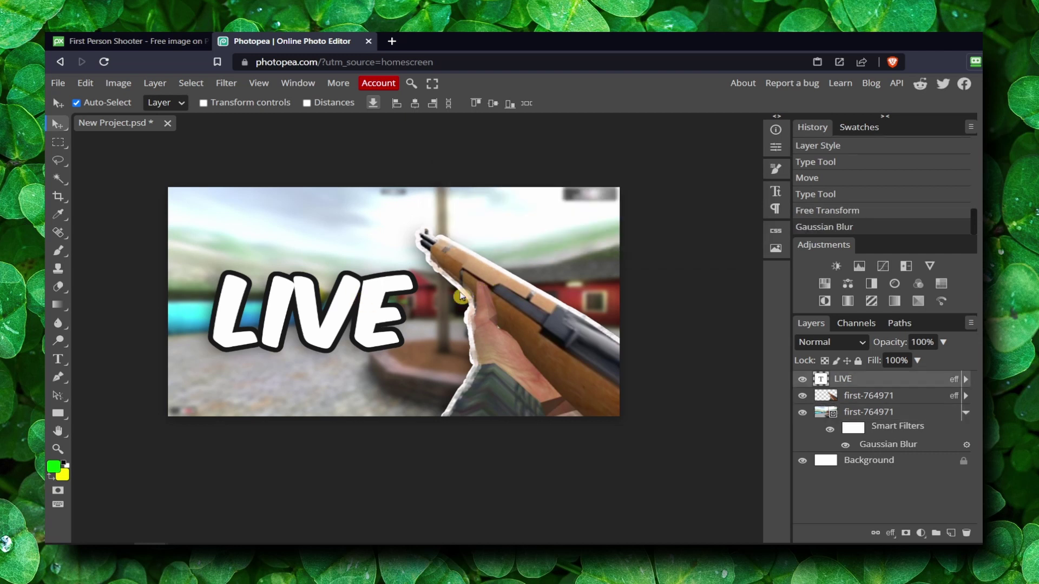
pyautogui.moveTo(503, 327); pyautogui.dragTo(530, 322)
pyautogui.moveTo(348, 312); pyautogui.dragTo(327, 295)
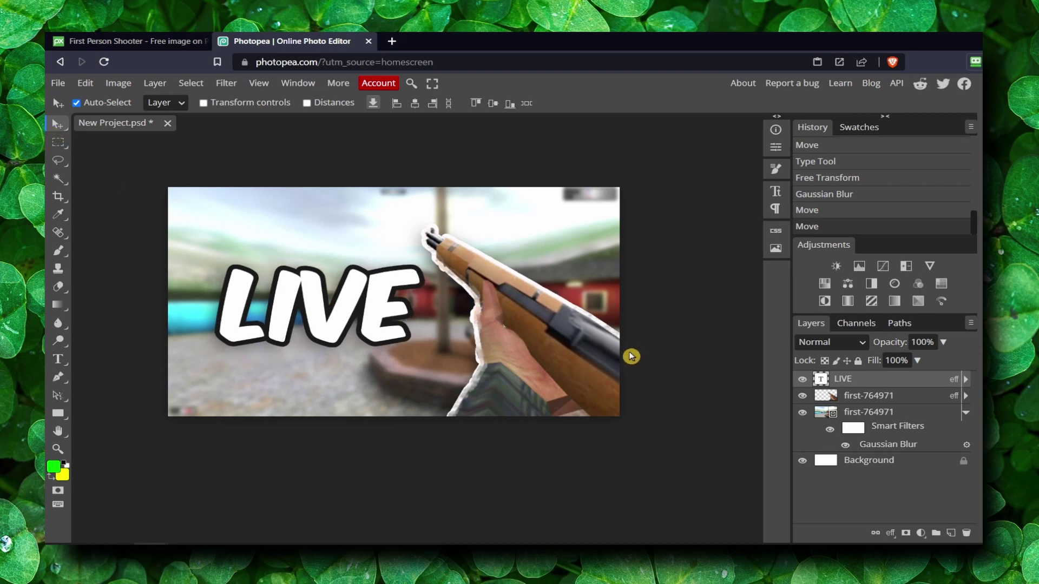
# Step: Add a Levels adjustment with input black 22, gamma 0.93 and white 237
pyautogui.click(859, 266)
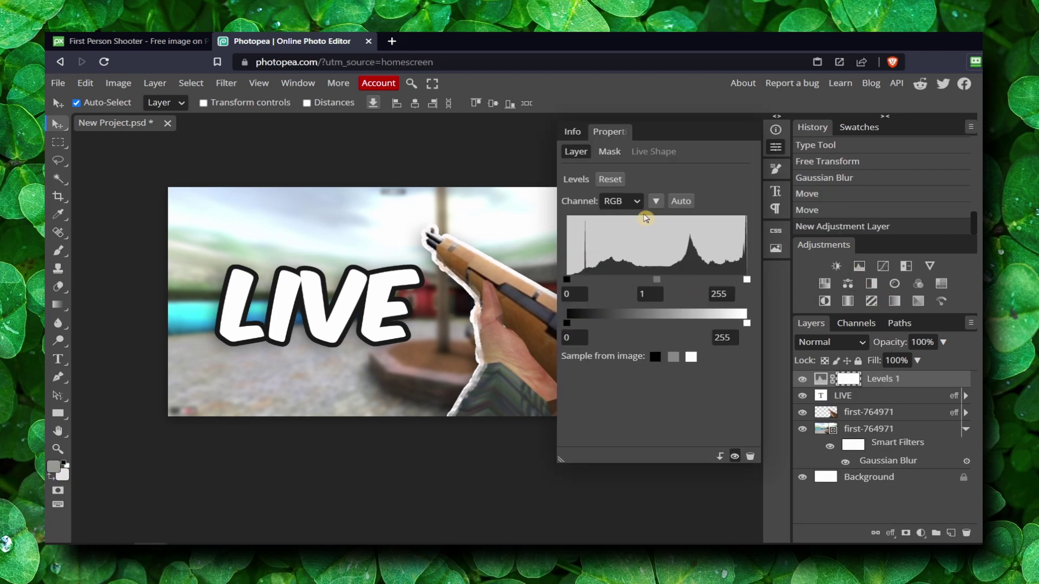
pyautogui.moveTo(568, 280); pyautogui.dragTo(582, 283)
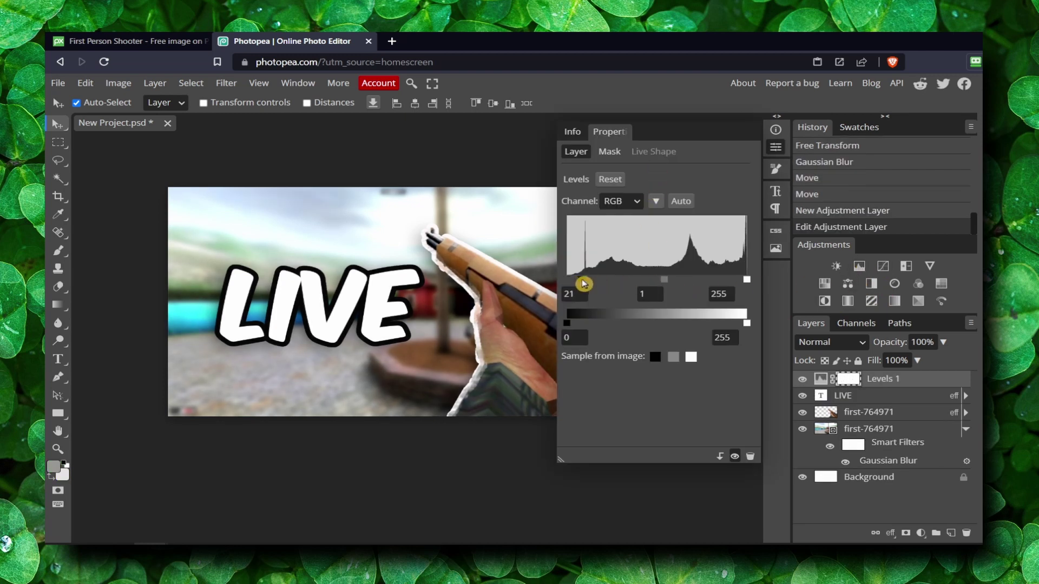
pyautogui.moveTo(663, 280)
pyautogui.mouseDown()
pyautogui.moveTo(654, 283)
pyautogui.moveTo(670, 285)
pyautogui.mouseUp()
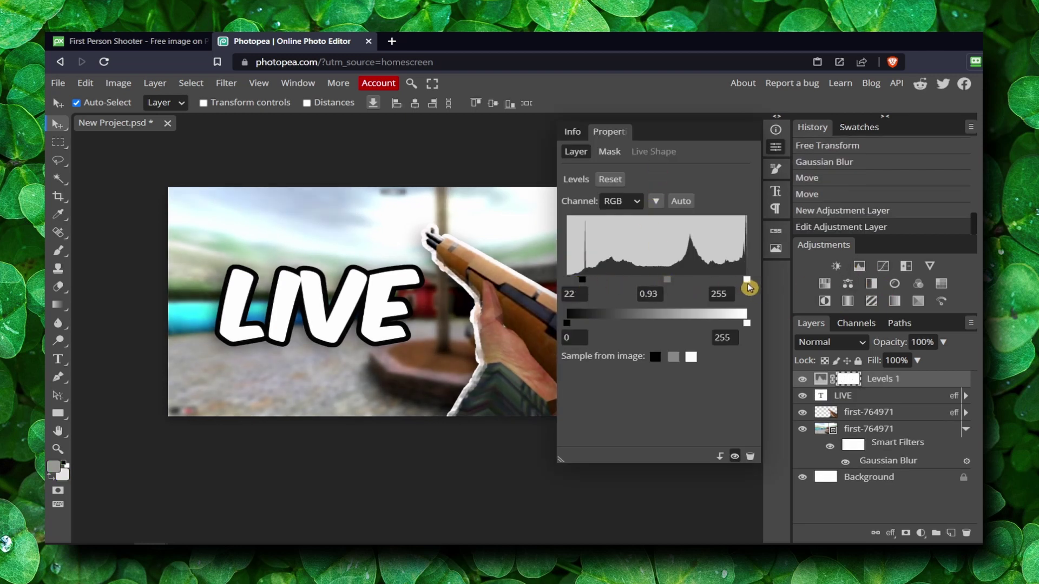
pyautogui.moveTo(747, 280); pyautogui.dragTo(737, 286)
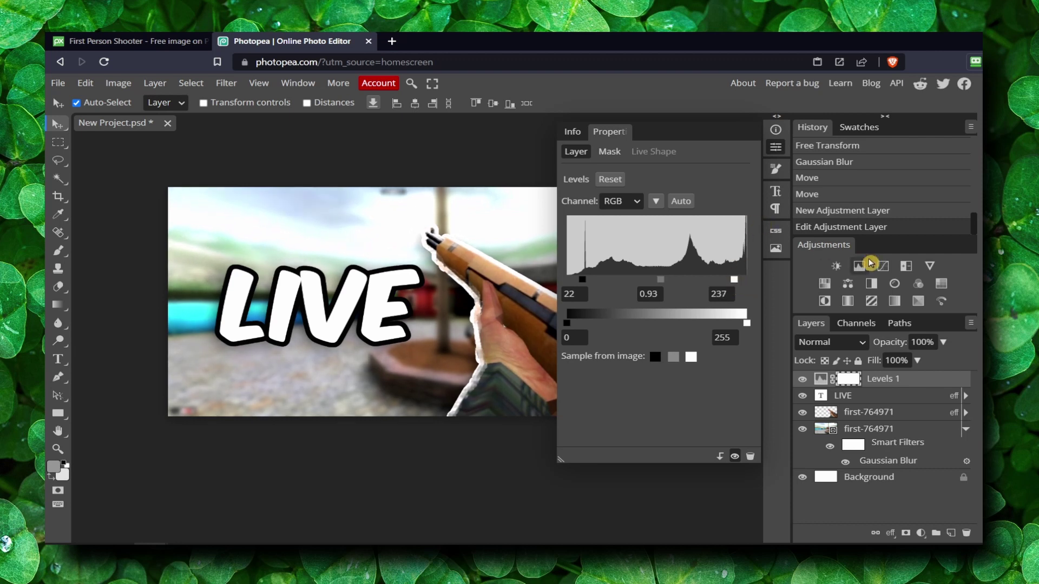